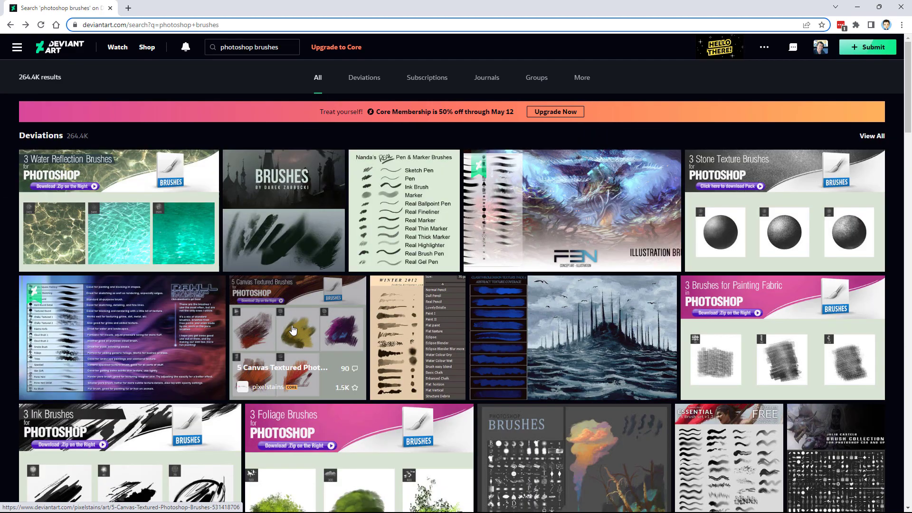
- View the 5 Canvas Textured Photoshop Brushes page and return to the DeviantArt home page
left_click(304, 350)
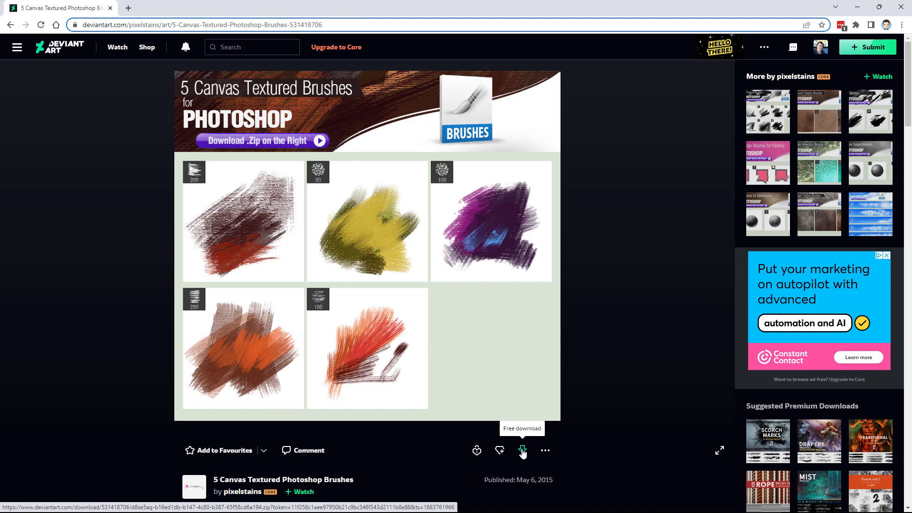
key("alt+Left")
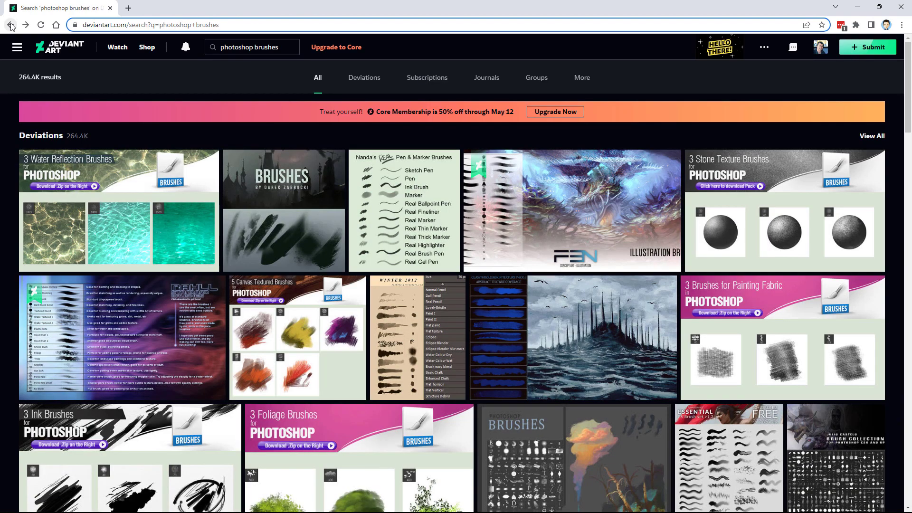
key("alt+Left")
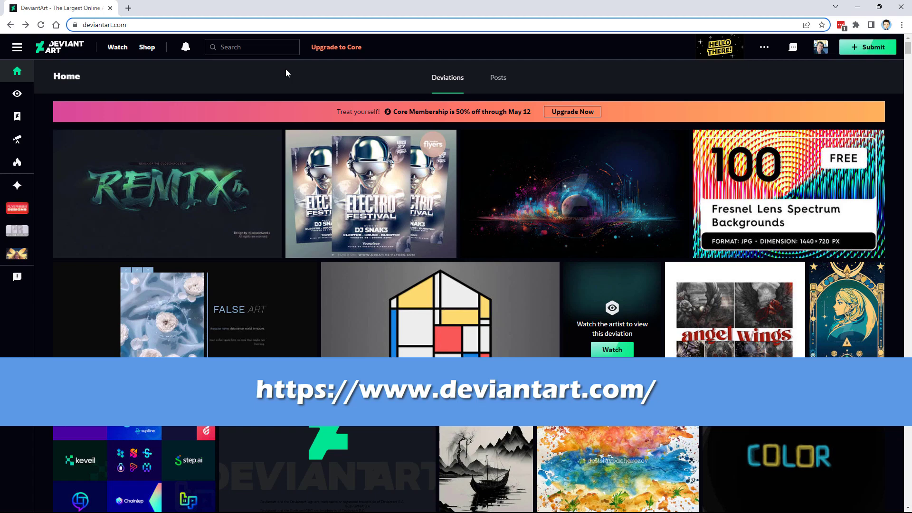
- Search DeviantArt for "photoshop brushes"
mouse_move(814, 52)
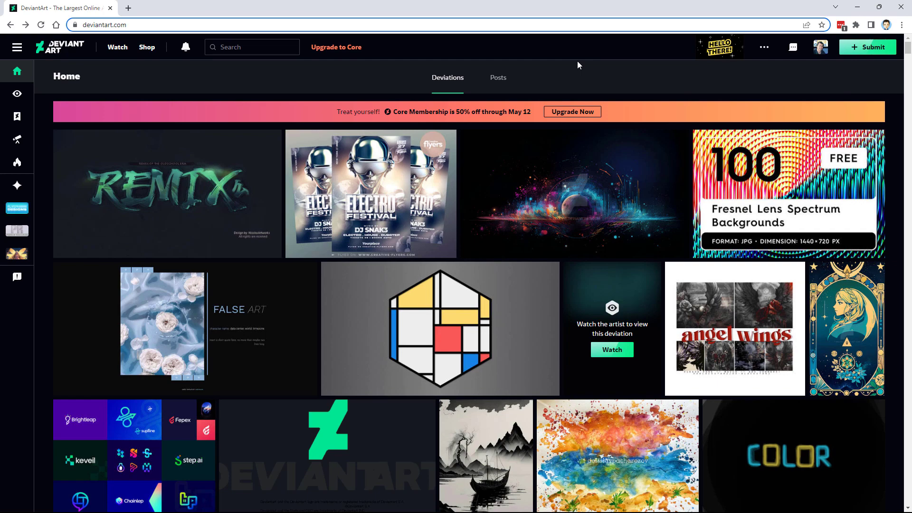
scroll(577, 62, "down", 5)
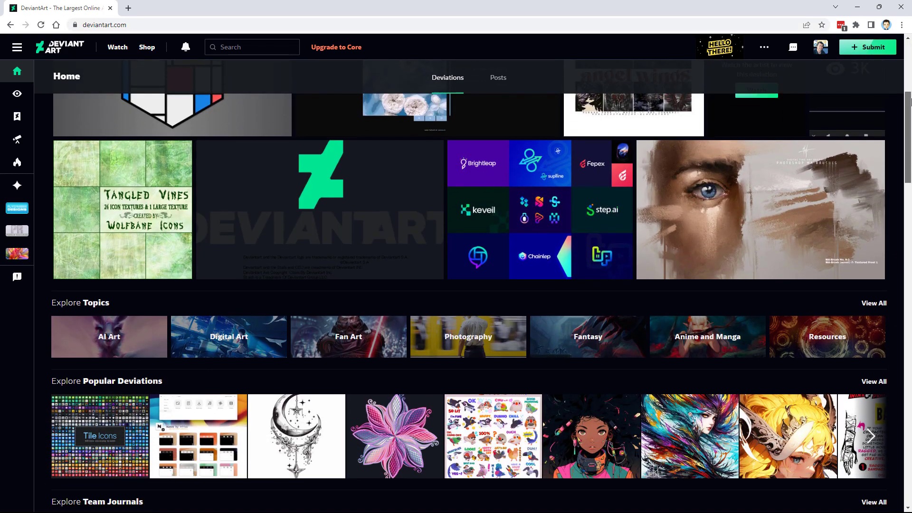
left_click_drag(909, 101, 910, 352)
key("F5")
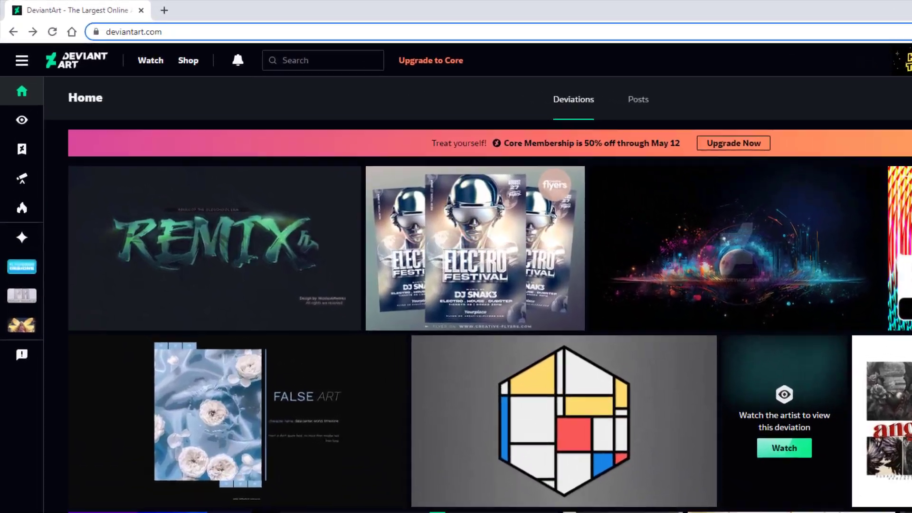
type("phot")
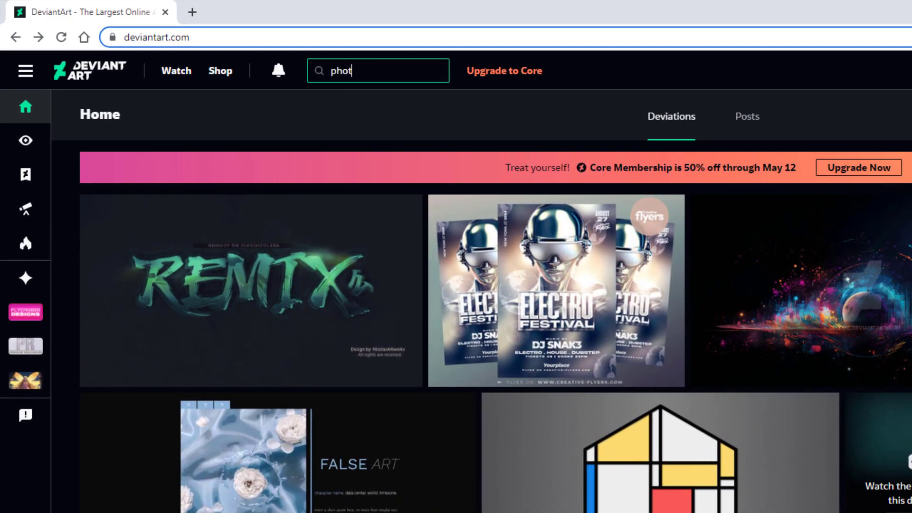
type("oshop brushes")
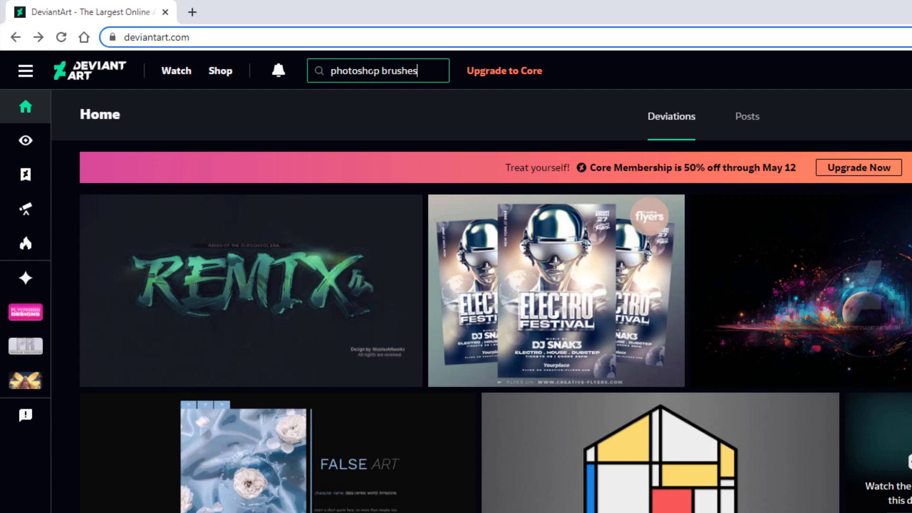
key("Return")
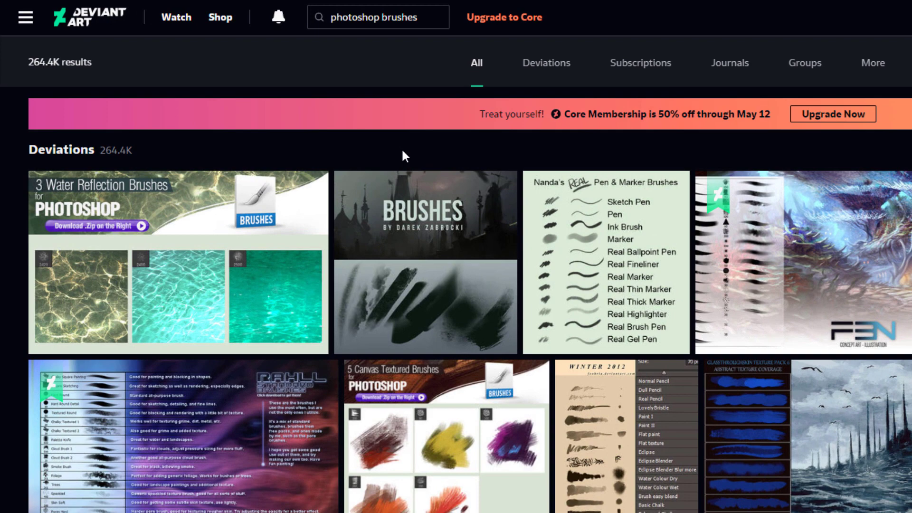
- Review the 3 Water Reflection Brushes and 5 Canvas Textured Brushes pages, returning to the search results after each
mouse_move(158, 219)
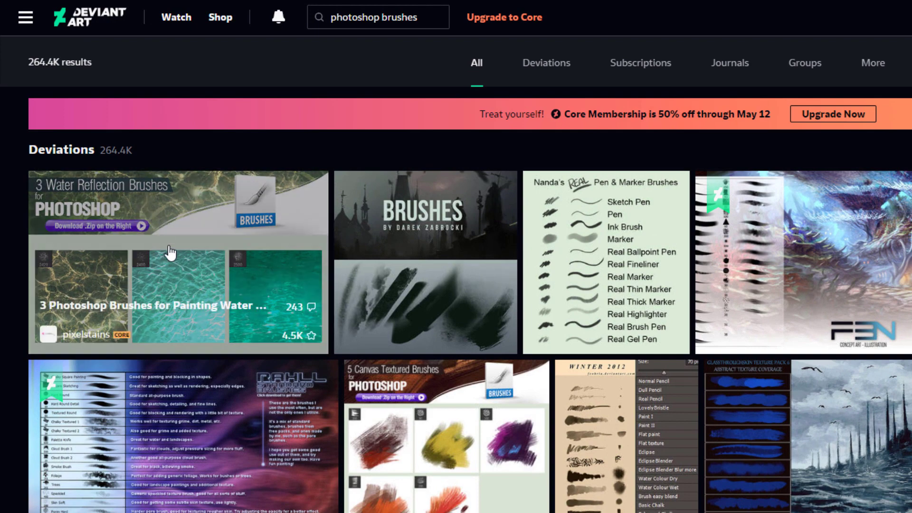
left_click(169, 247)
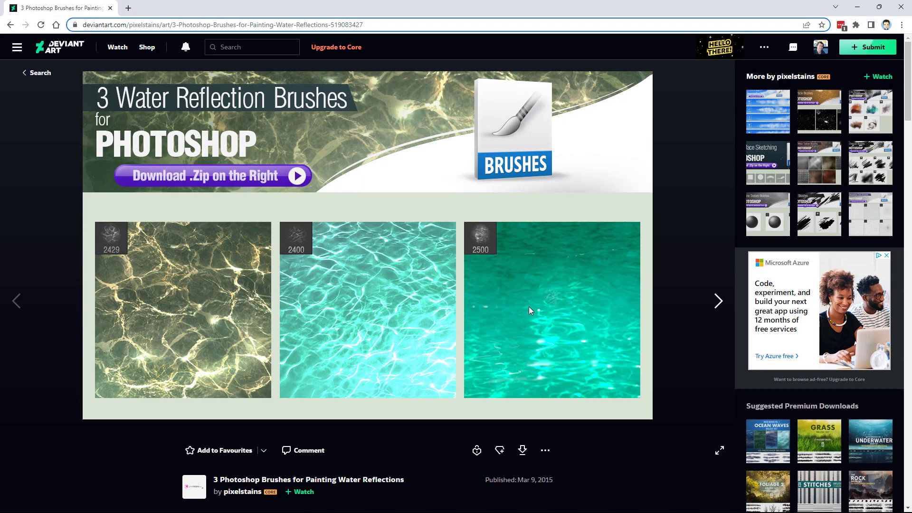
scroll(49, 259, "down", 5)
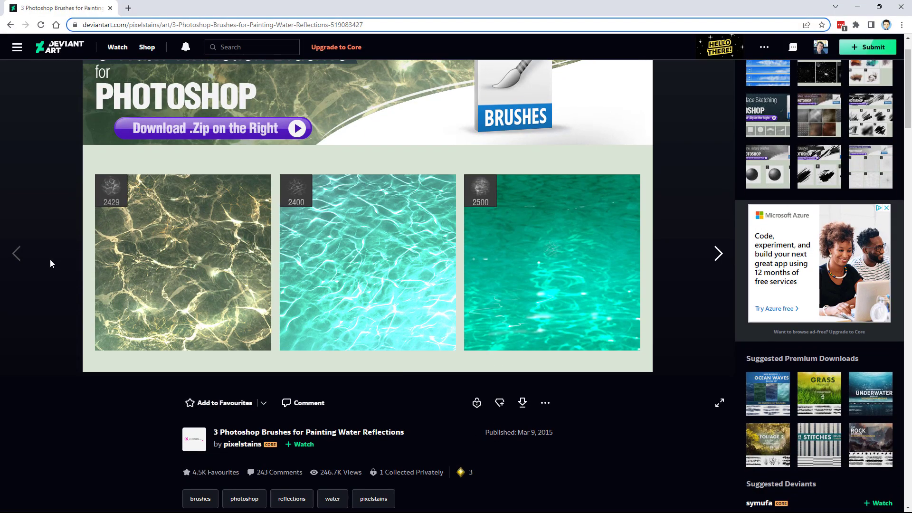
scroll(53, 259, "down", 1)
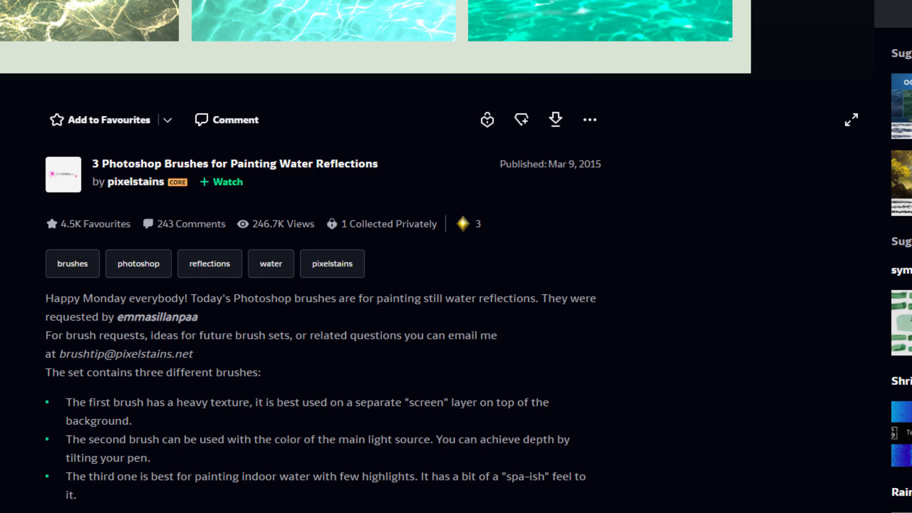
key("alt+Left")
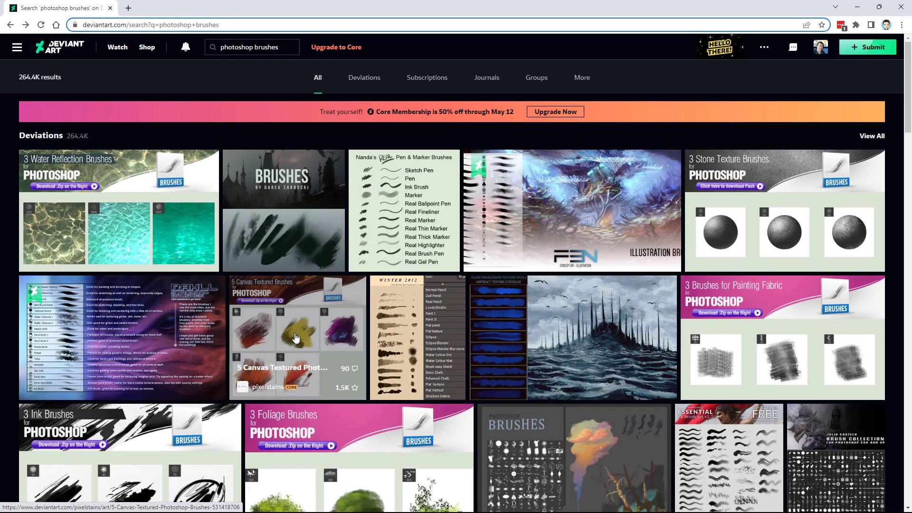
left_click(297, 338)
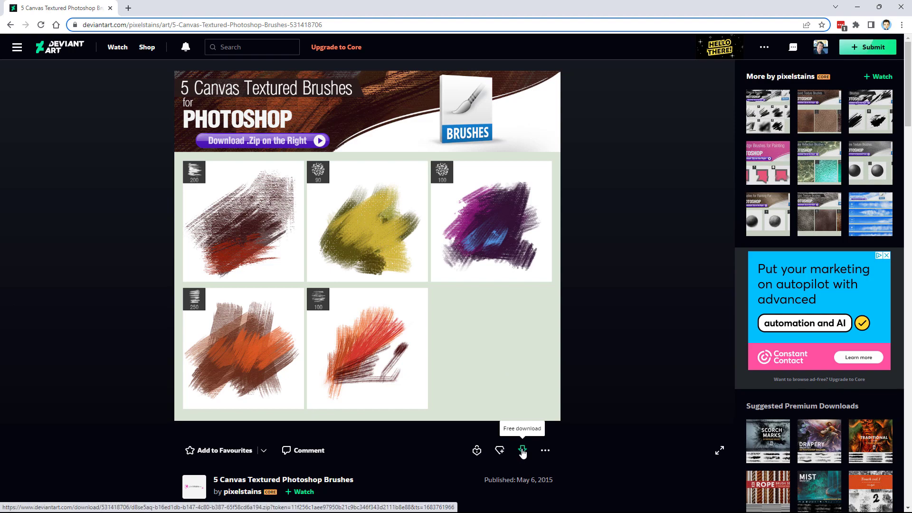
key("alt+Left")
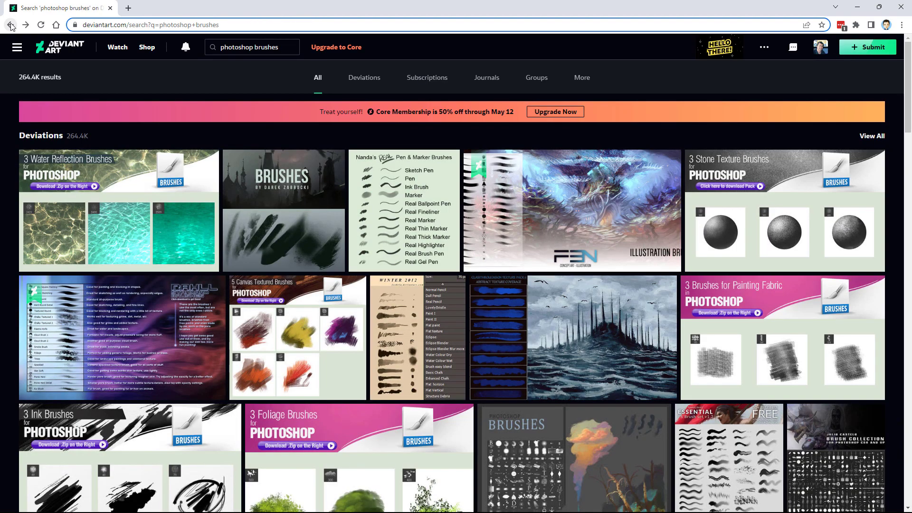
- Download the "New brushes" set from the search results as new_brushes_by_sylar113_d9n2zyh.abr into the Photoshop Brushes folder
scroll(375, 213, "down", 2)
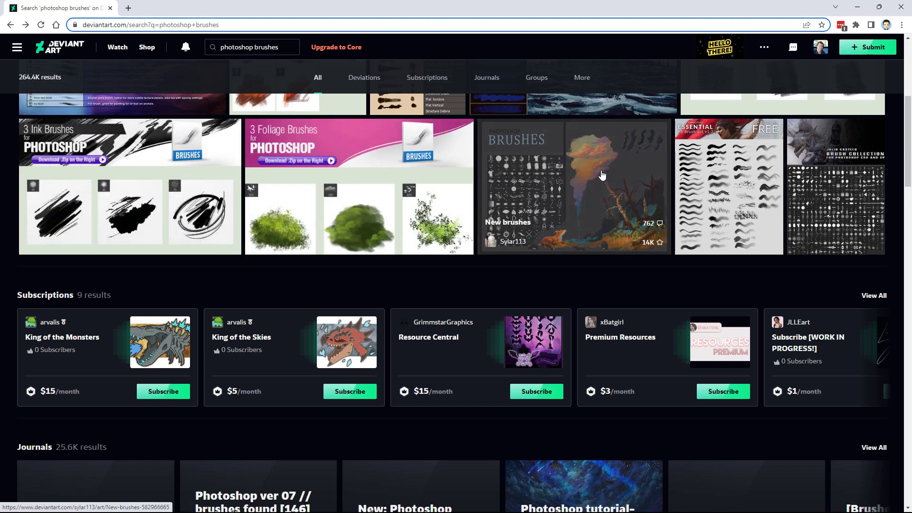
left_click(537, 199)
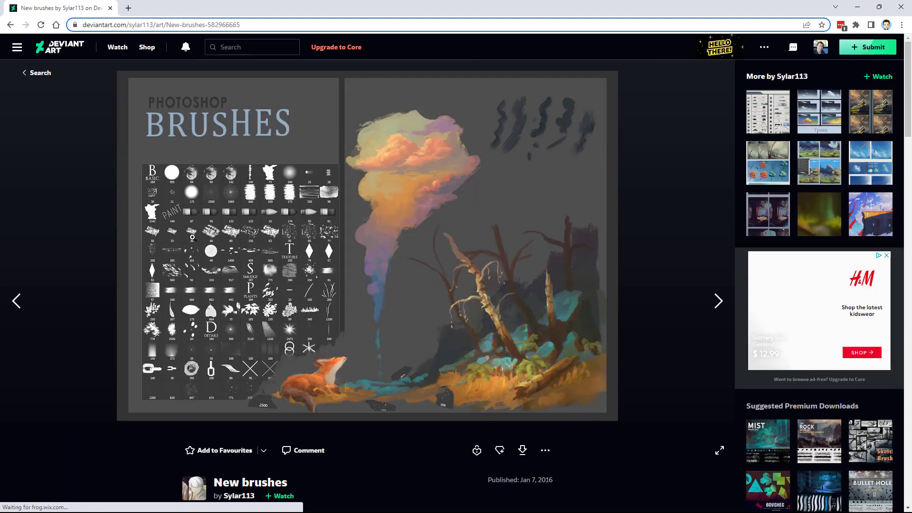
left_click(523, 450)
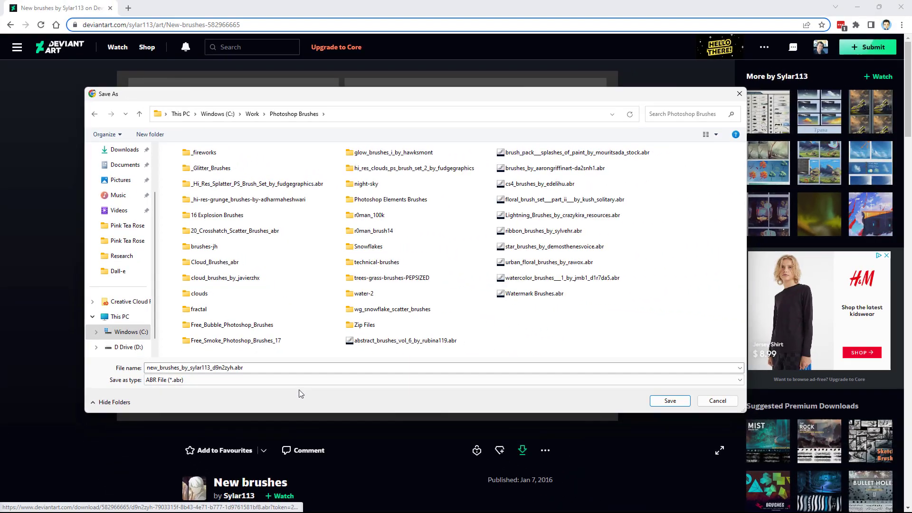
left_click(669, 401)
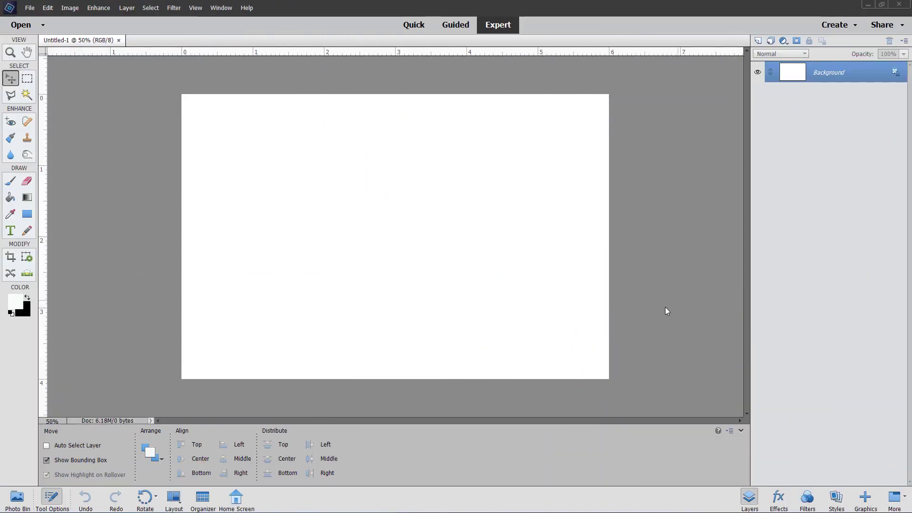
- Switch to Photoshop Elements, make black the foreground color, and open the Brush tool's preset picker
left_click(28, 300)
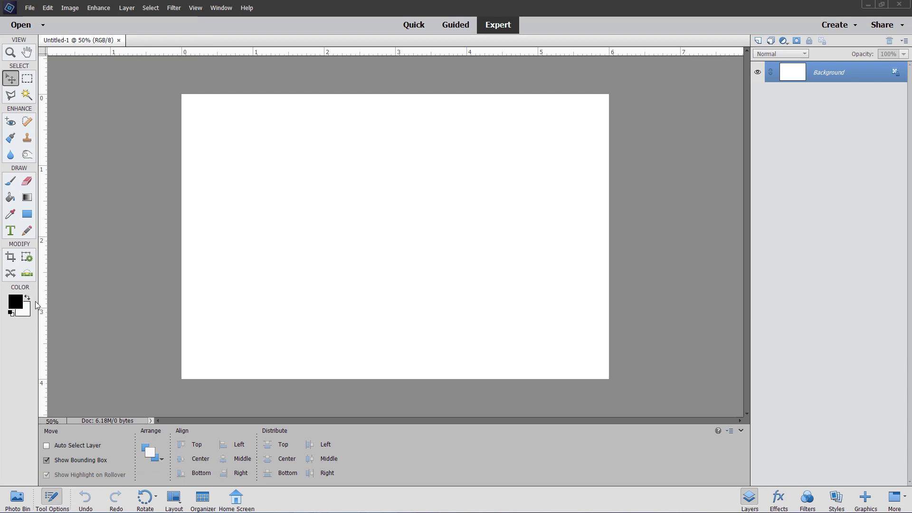
left_click(10, 182)
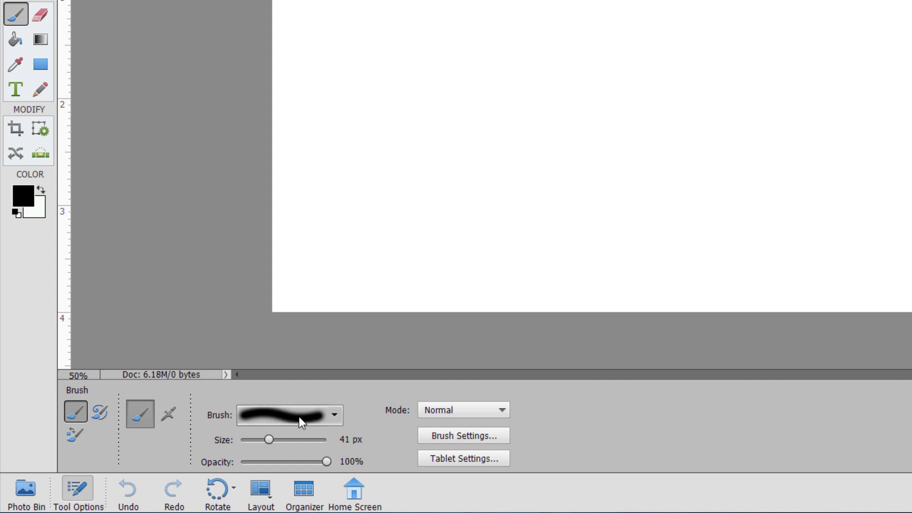
left_click(324, 415)
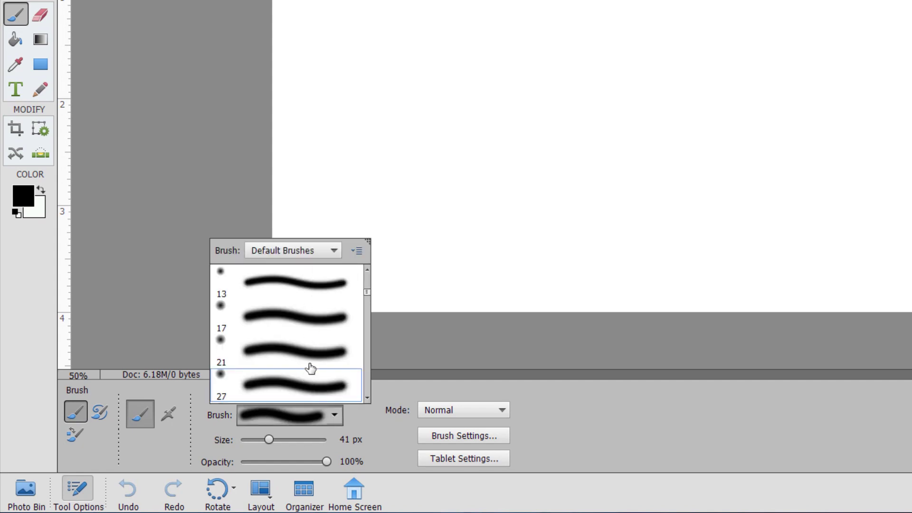
- Load the brush file brush_pack___splashes_of_paint_by_mouritsada_stock.abr from the Photoshop Brushes folder into the brush presets
left_click(332, 250)
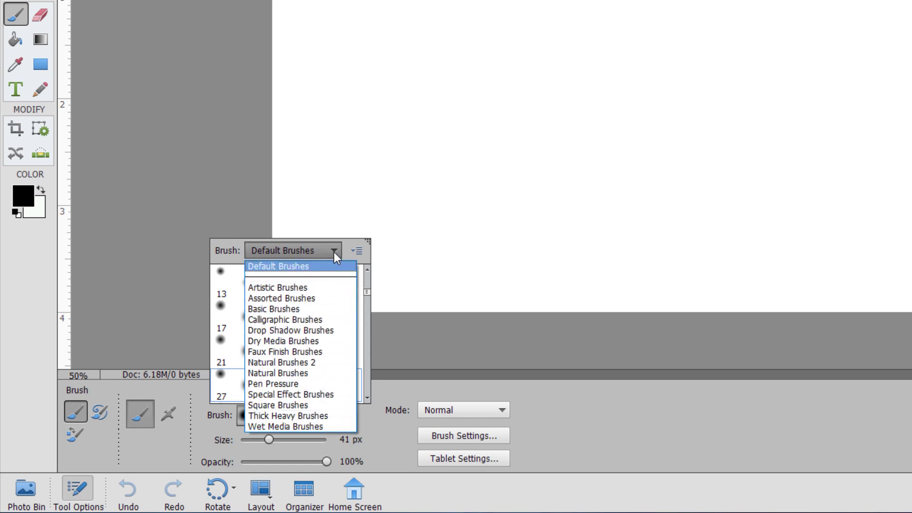
left_click(357, 252)
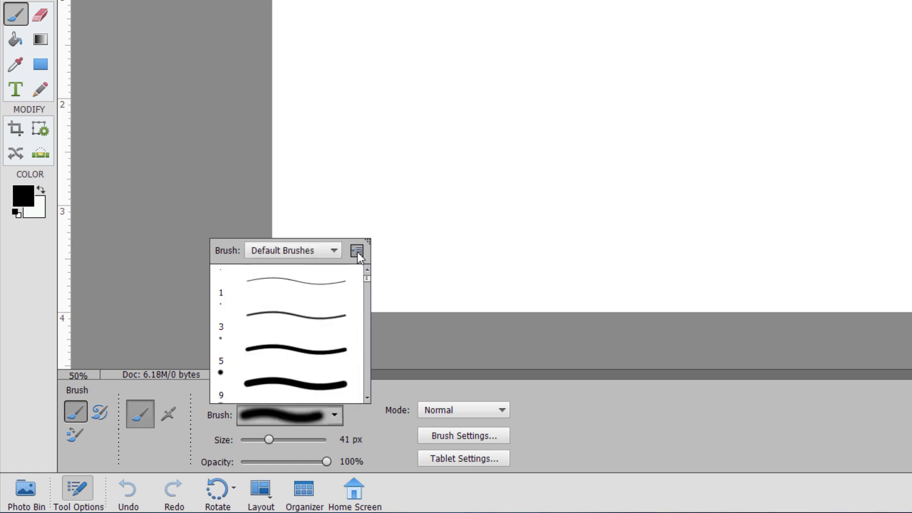
left_click(358, 252)
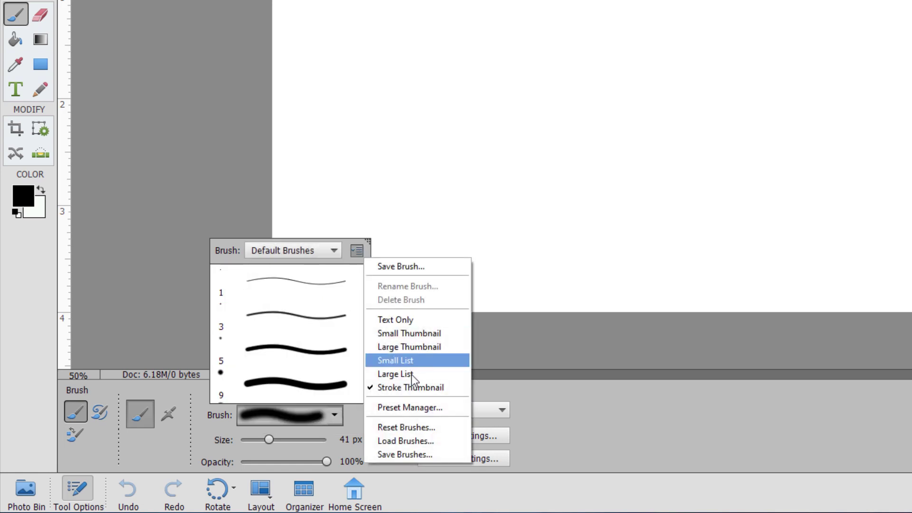
left_click(405, 442)
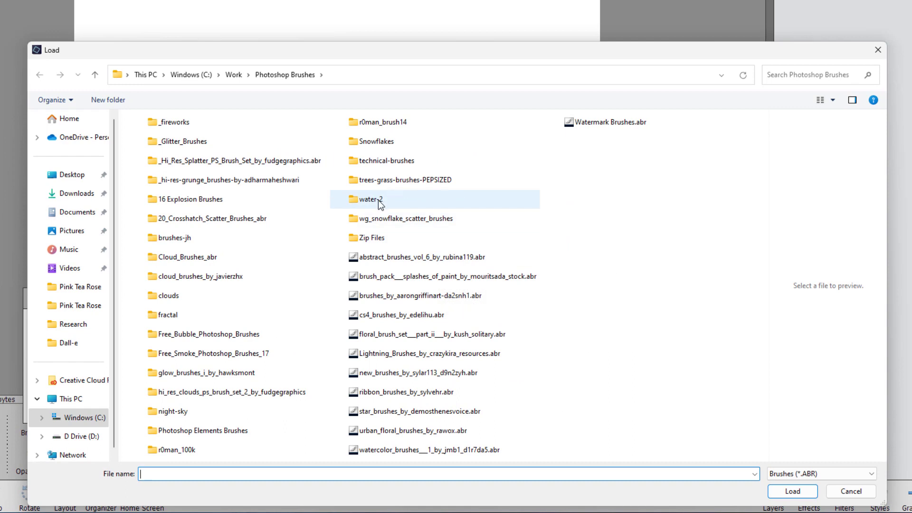
left_click(457, 277)
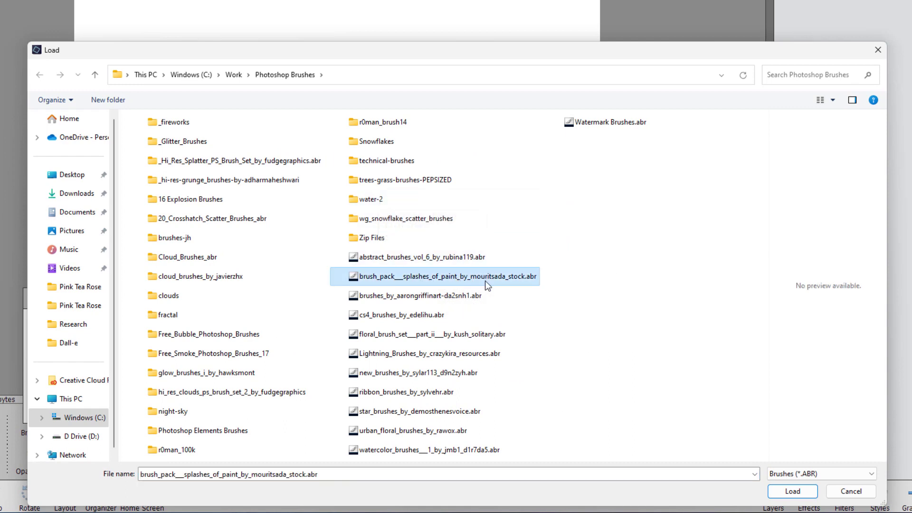
left_click(793, 491)
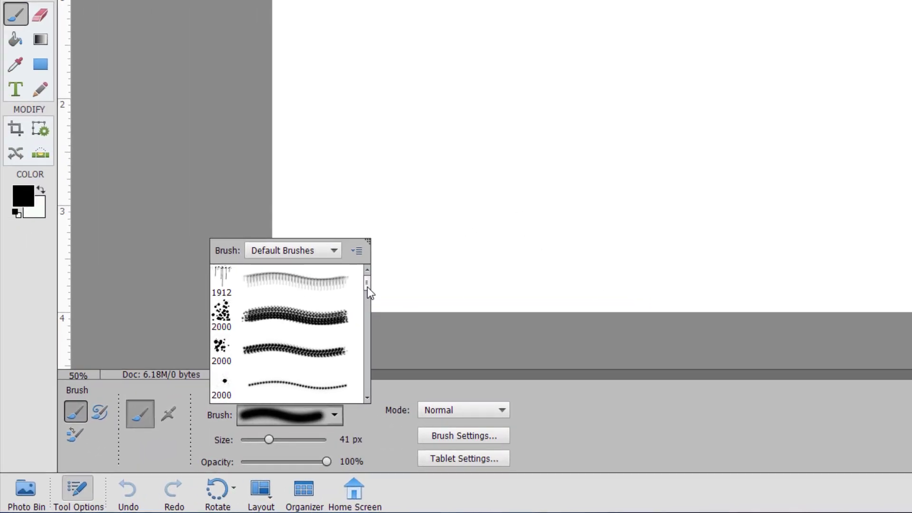
- Browse the loaded paint splash brushes and choose the dense 2000 px splatter listed between the 1943 and 1968 px brushes
mouse_move(366, 287)
left_mouse_down()
mouse_move(364, 392)
mouse_move(363, 309)
left_mouse_up()
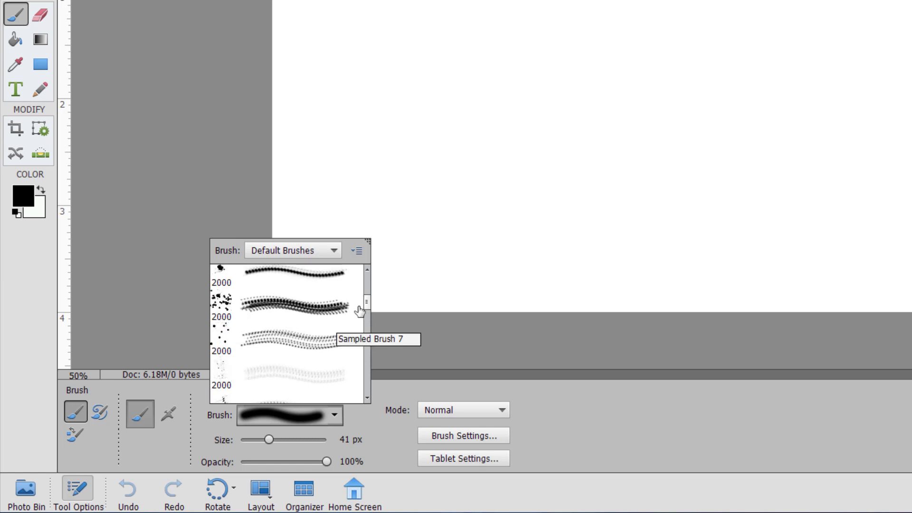
left_click_drag(366, 302, 366, 284)
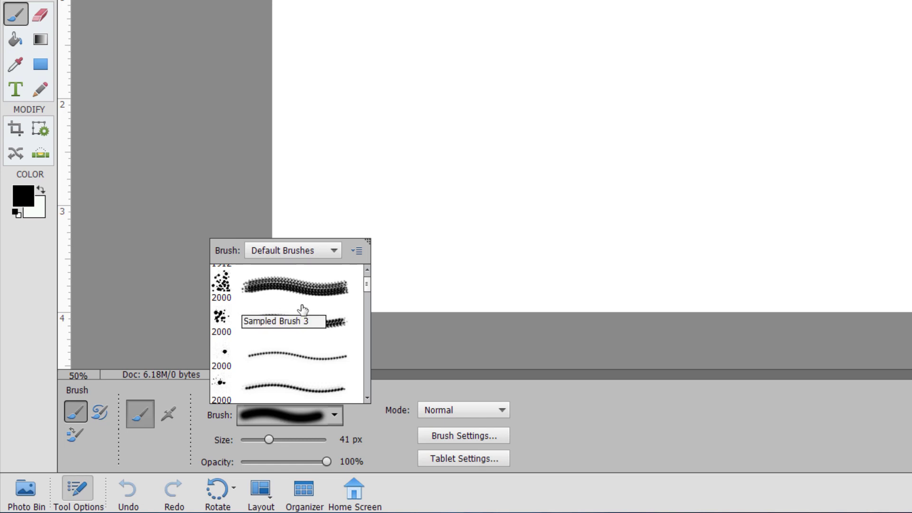
left_click_drag(367, 284, 363, 360)
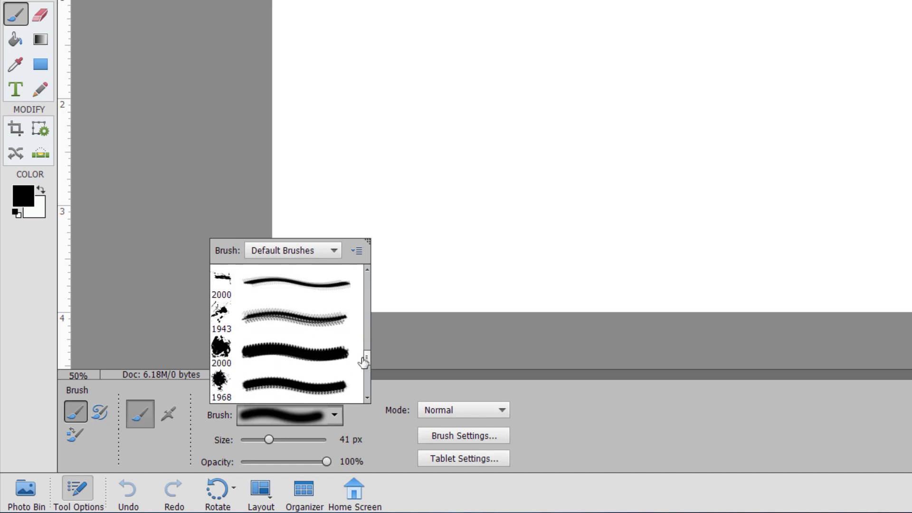
left_click(247, 365)
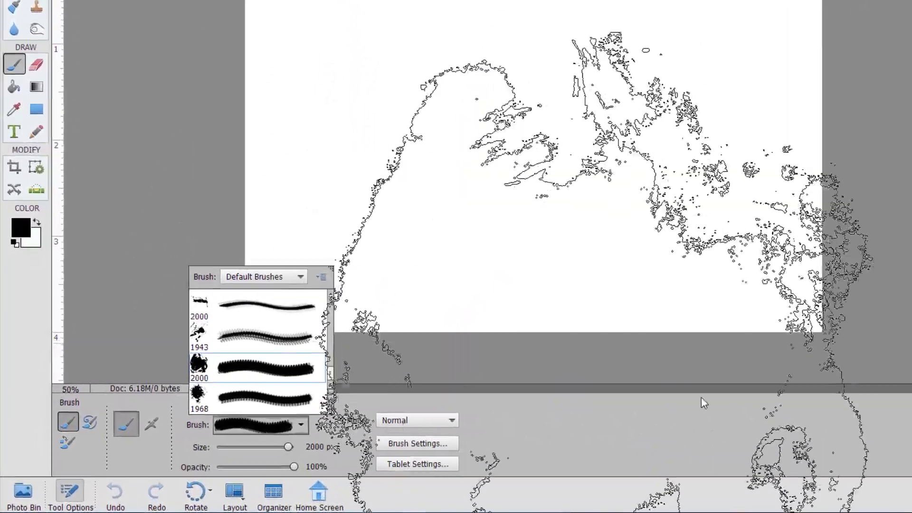
left_click(550, 422)
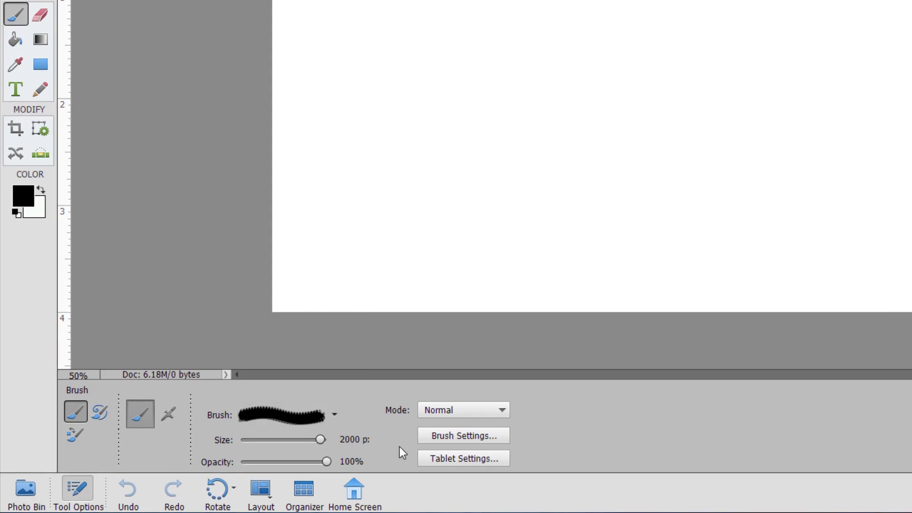
- Reduce the splatter brush size to 701 px
left_click(274, 440)
mouse_move(278, 440)
left_mouse_down()
mouse_move(294, 439)
mouse_move(296, 426)
mouse_move(304, 440)
left_mouse_up()
key("bracketleft")
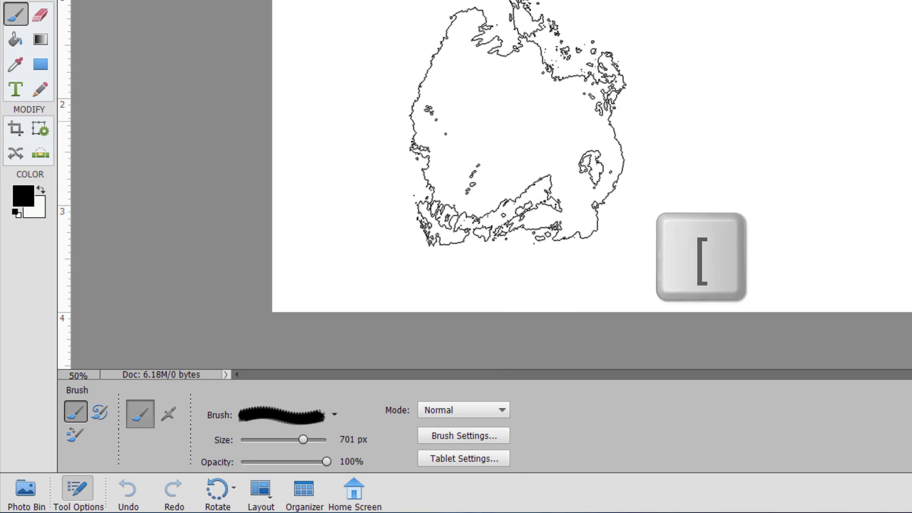
- Set the brush size to 800 px and stamp one black splatter on the left half of the canvas
key("bracketleft")
key("bracketright")
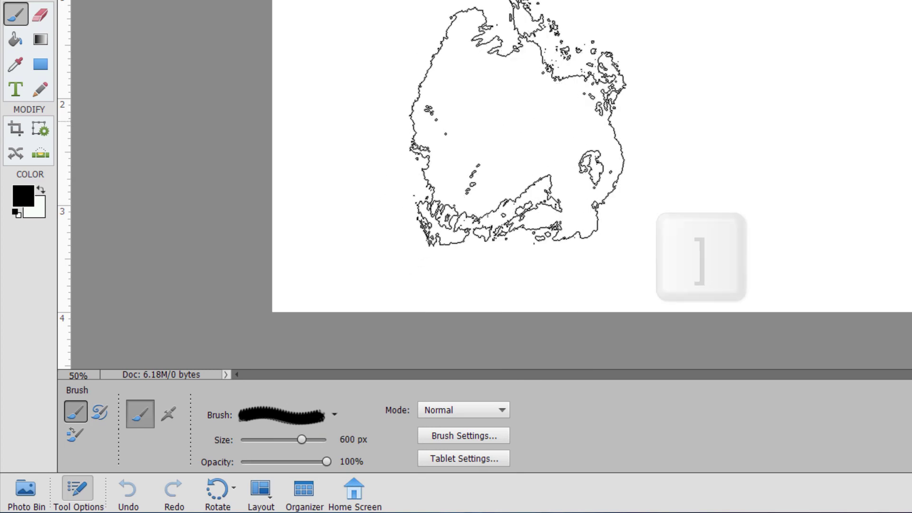
key("bracketright")
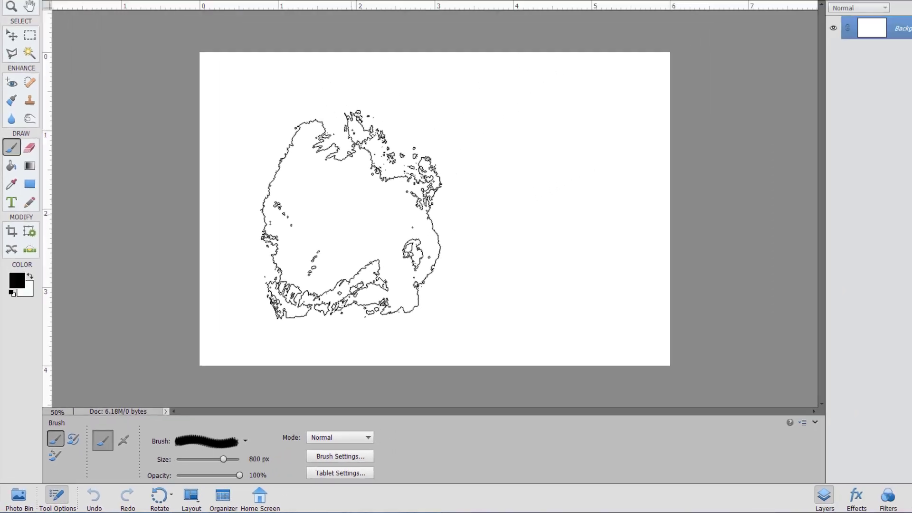
left_click(352, 215)
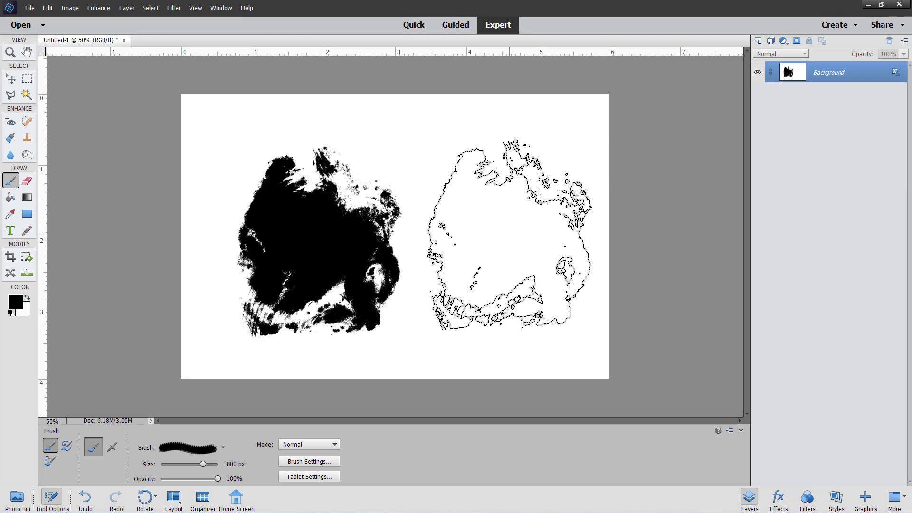
- Try a continuous black splatter stroke across the right half of the canvas and undo it
mouse_move(509, 234)
left_mouse_down()
mouse_move(492, 226)
mouse_move(513, 234)
mouse_move(546, 291)
mouse_move(541, 252)
mouse_move(473, 280)
mouse_move(547, 390)
mouse_move(607, 352)
left_mouse_up()
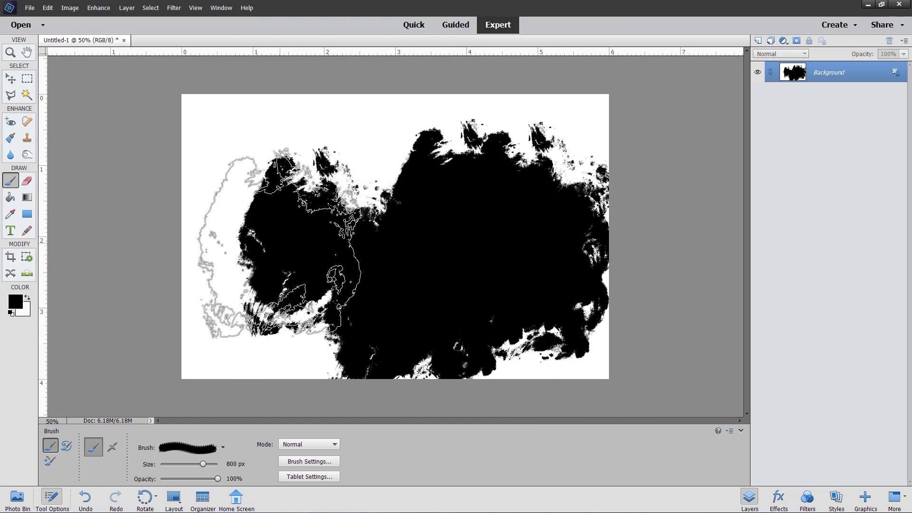
key("ctrl+z")
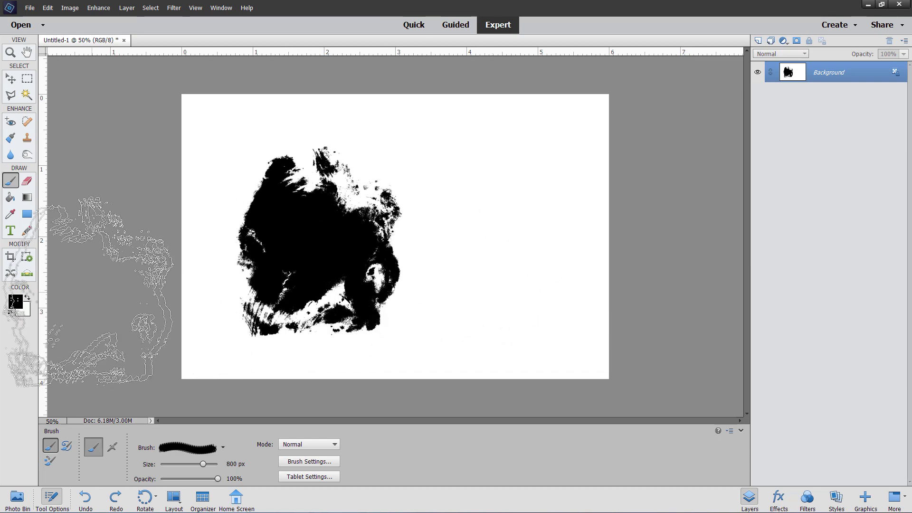
- Set the foreground color to blue 2291e7 and stamp one splatter beside the black one
left_click(18, 300)
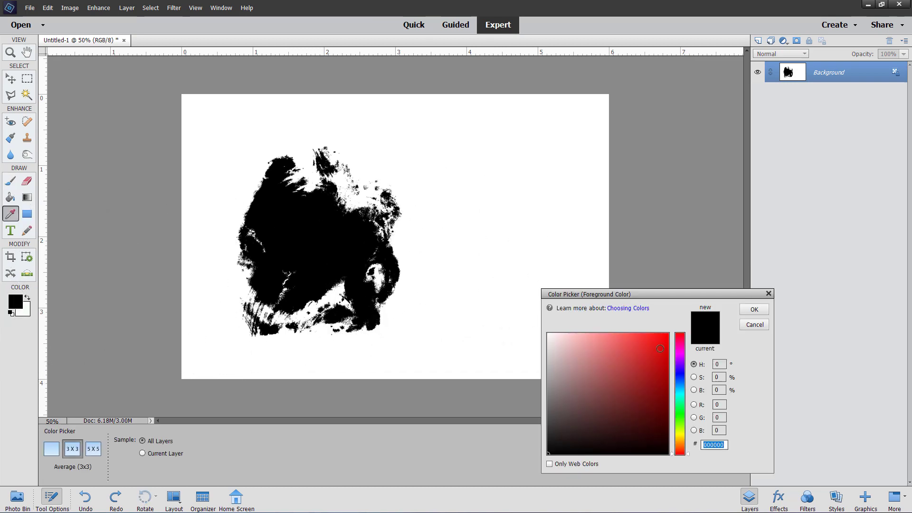
left_click(681, 388)
left_click(651, 345)
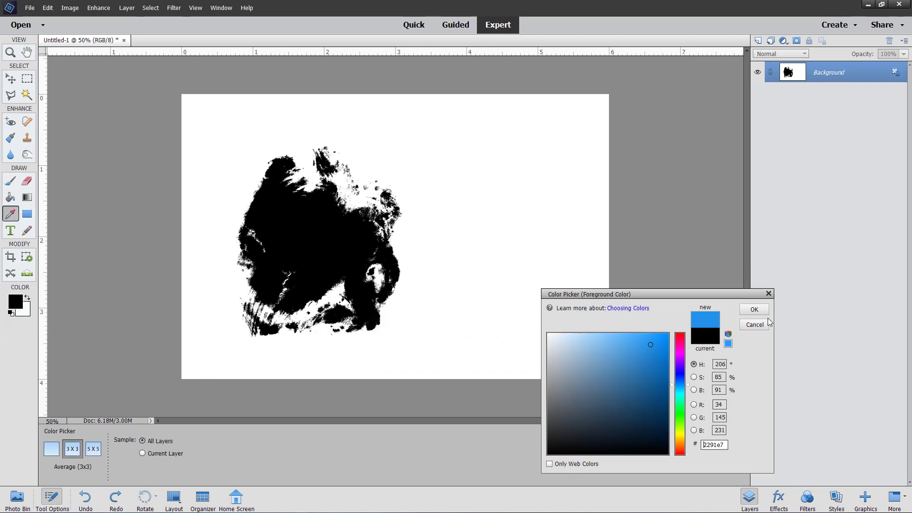
left_click(755, 309)
left_click(504, 223)
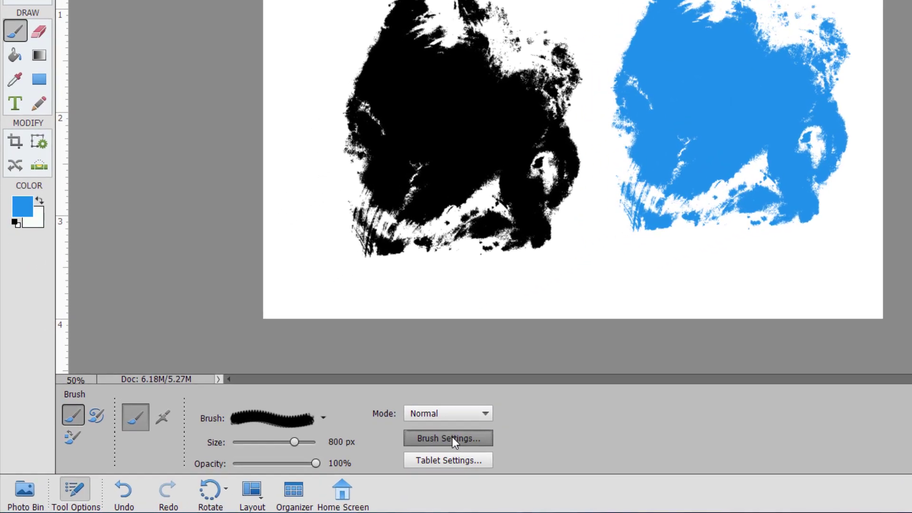
- Look over the Brush Settings and undo both the blue and the black splatter stamps
left_click(452, 438)
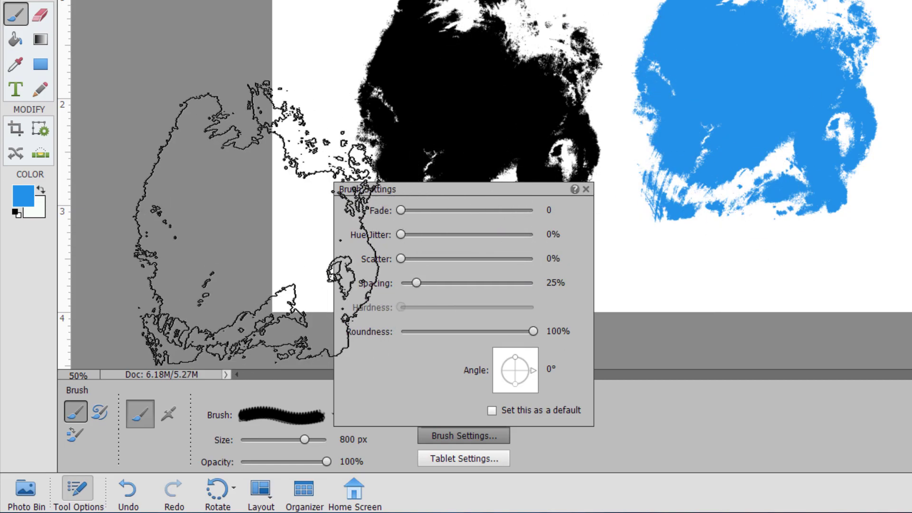
left_click(682, 397)
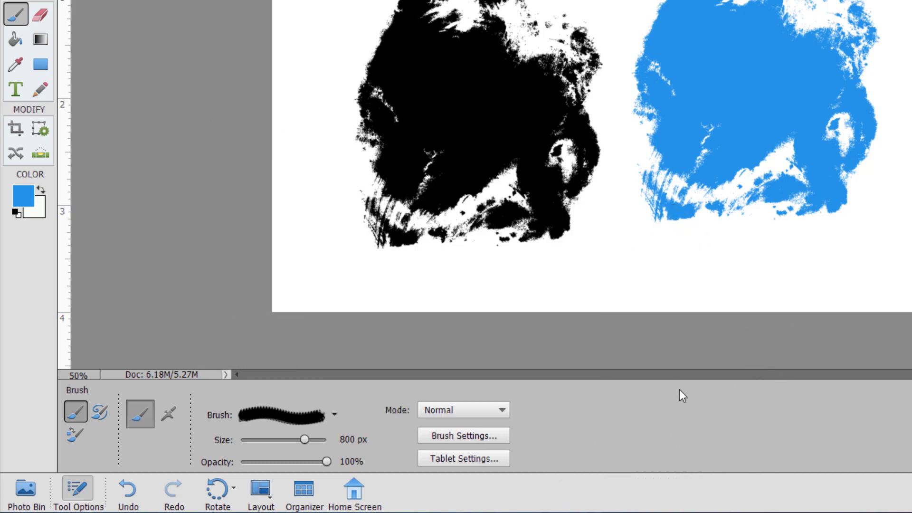
key("ctrl+z")
key("ctrl+z")
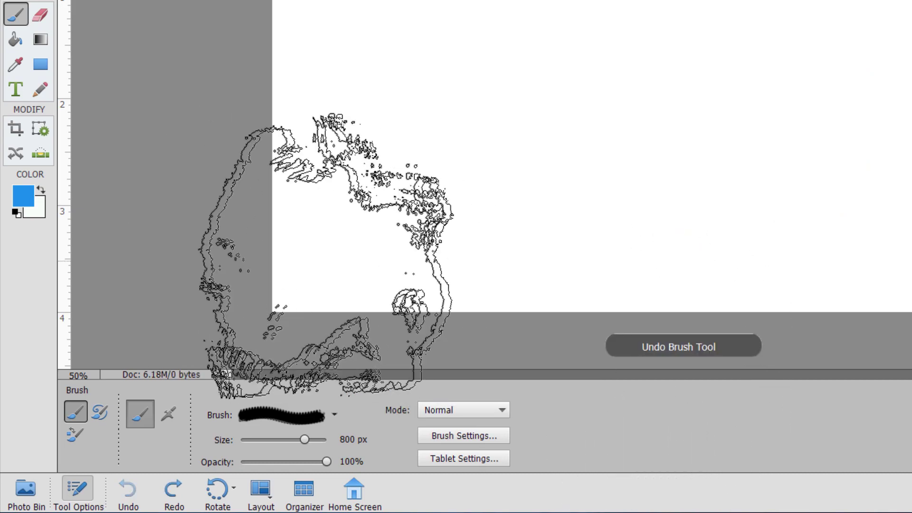
- Reduce the brush size to 250 px and stamp one blue splatter in the canvas's upper-left area
key("bracketleft")
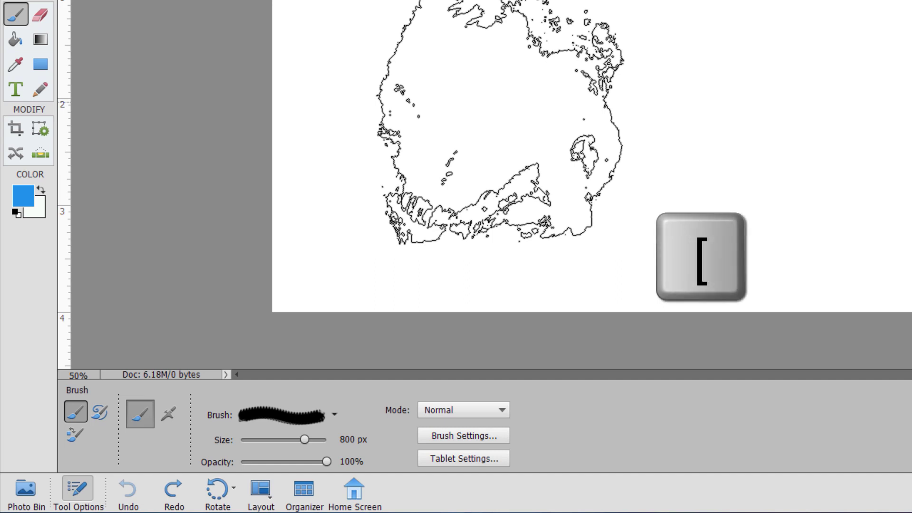
key("bracketleft")
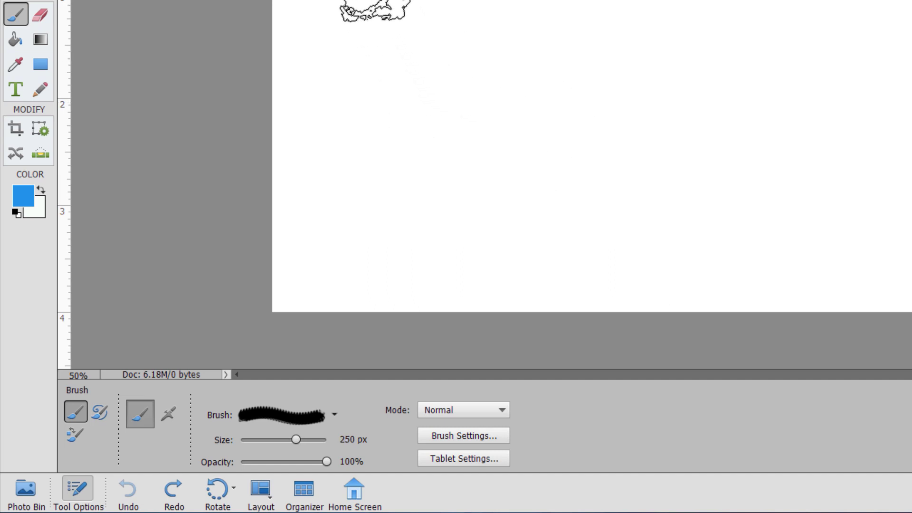
left_click(372, 7)
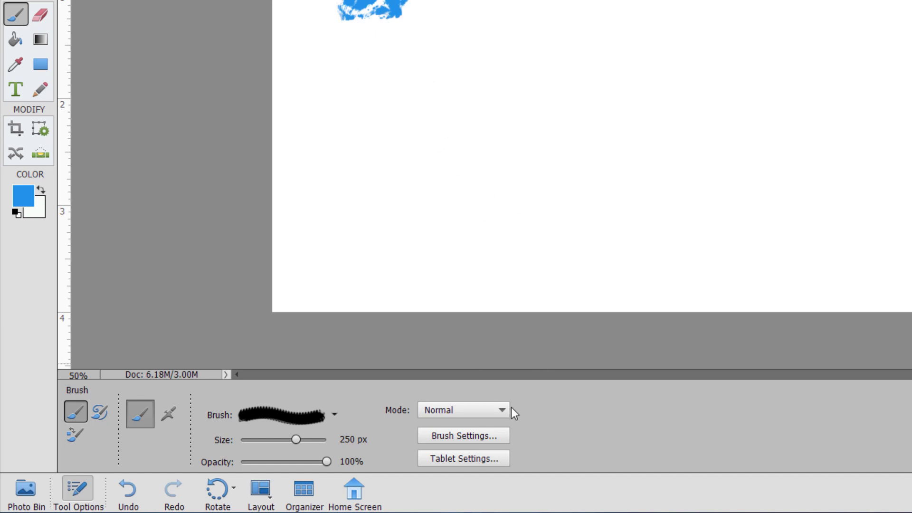
- Configure the brush with Fade 9999, Hue Jitter 100%, Scatter 46% and Spacing 42%
left_click(491, 437)
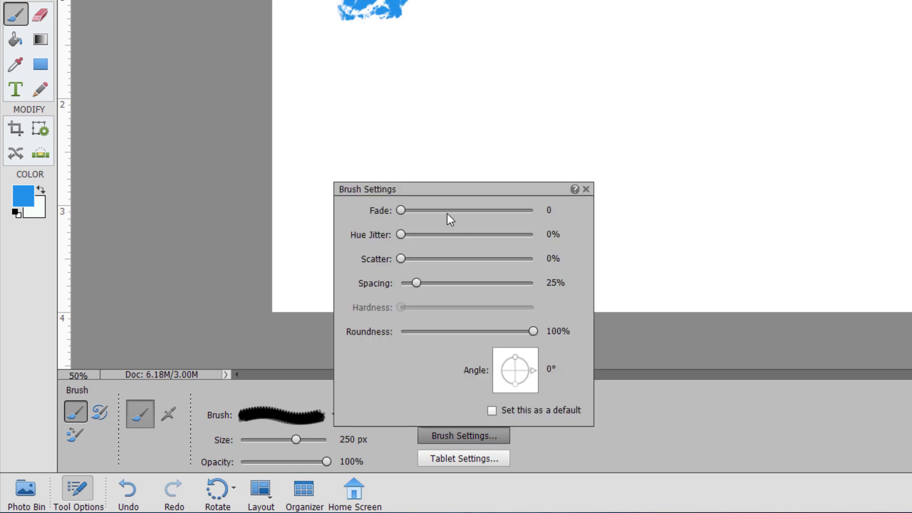
left_click_drag(403, 211, 486, 212)
left_click_drag(403, 233, 546, 240)
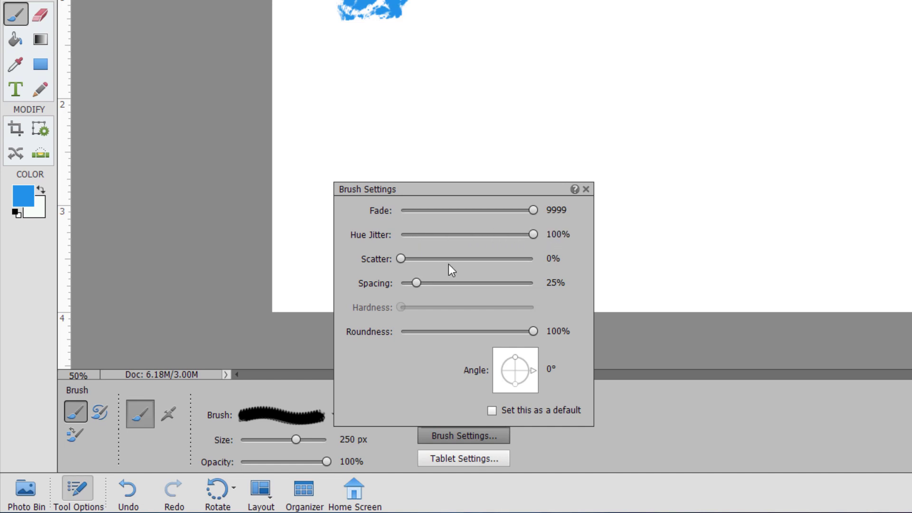
left_click(462, 258)
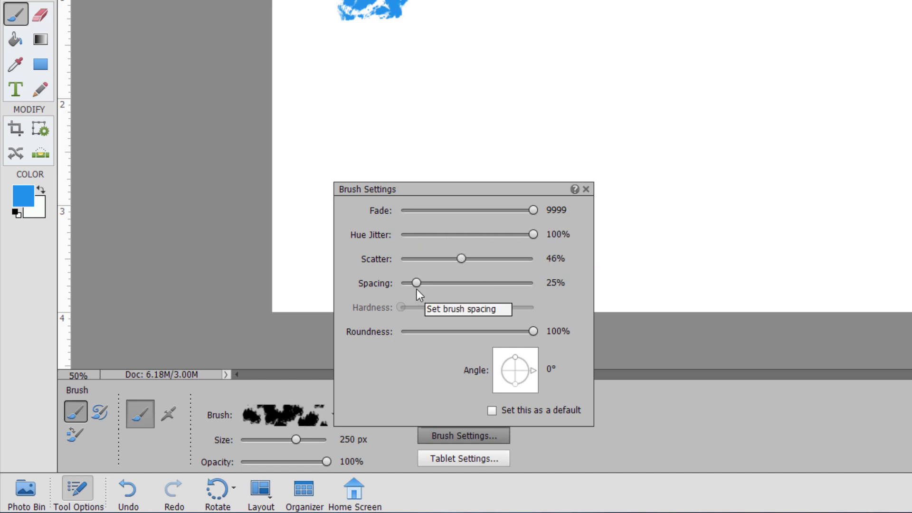
left_click_drag(417, 284, 430, 284)
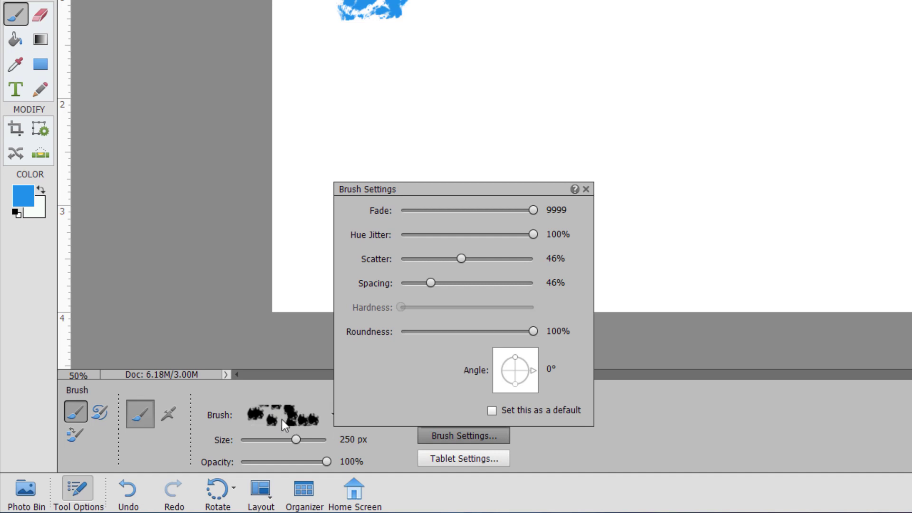
mouse_move(428, 281)
left_mouse_down()
mouse_move(406, 286)
mouse_move(429, 284)
left_mouse_up()
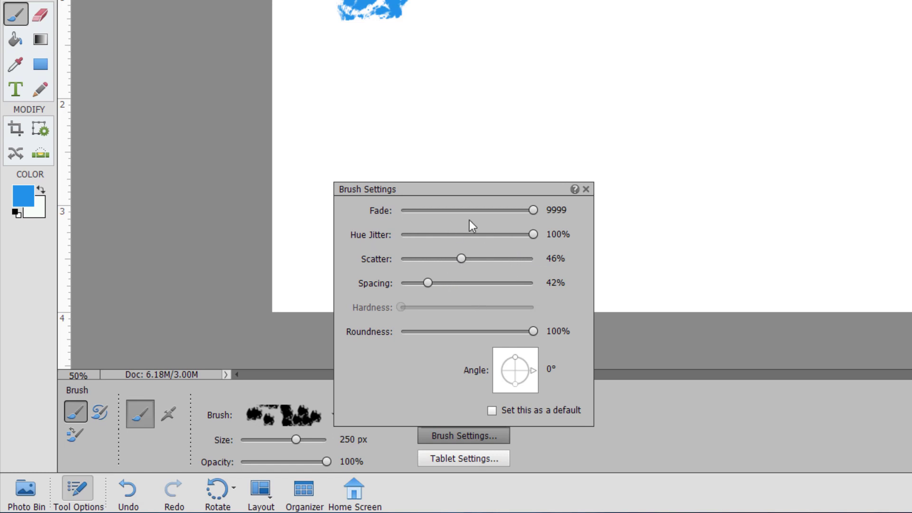
- Set the background color to green 12ef3e
left_click(41, 213)
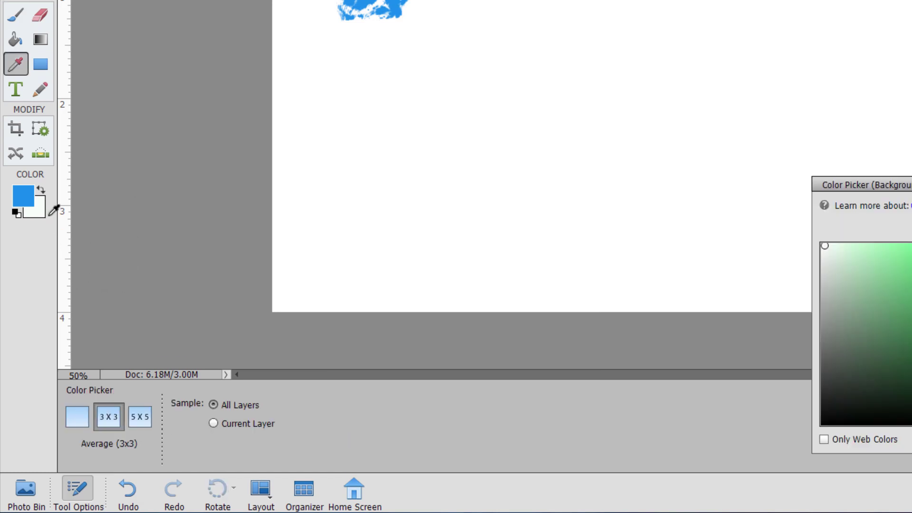
type("12ef3e")
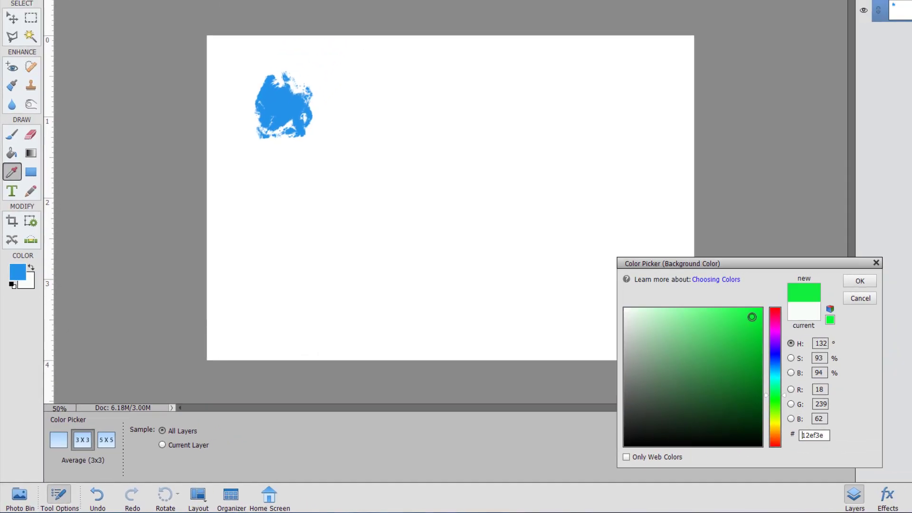
left_click(859, 282)
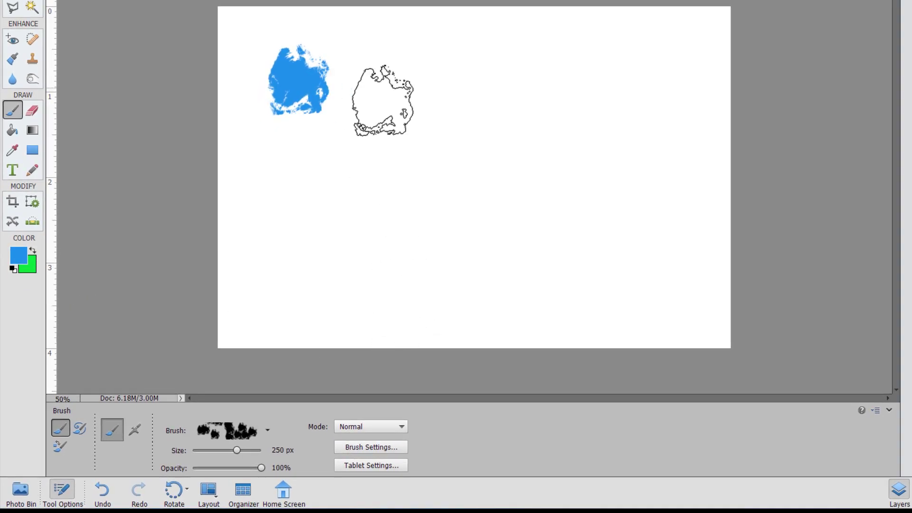
- Paint scattered blue-to-green splatters diagonally down to the canvas's lower-right area and back across to its left side
mouse_move(393, 78)
left_mouse_down()
mouse_move(421, 106)
mouse_move(525, 123)
mouse_move(592, 172)
mouse_move(669, 251)
mouse_move(657, 258)
mouse_move(674, 275)
left_mouse_up()
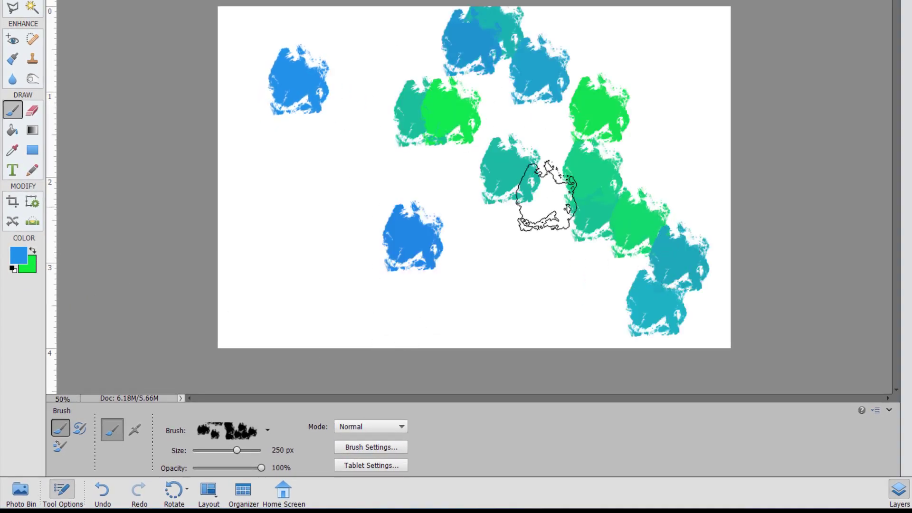
mouse_move(547, 196)
left_mouse_down()
mouse_move(381, 198)
mouse_move(311, 235)
mouse_move(301, 261)
left_mouse_up()
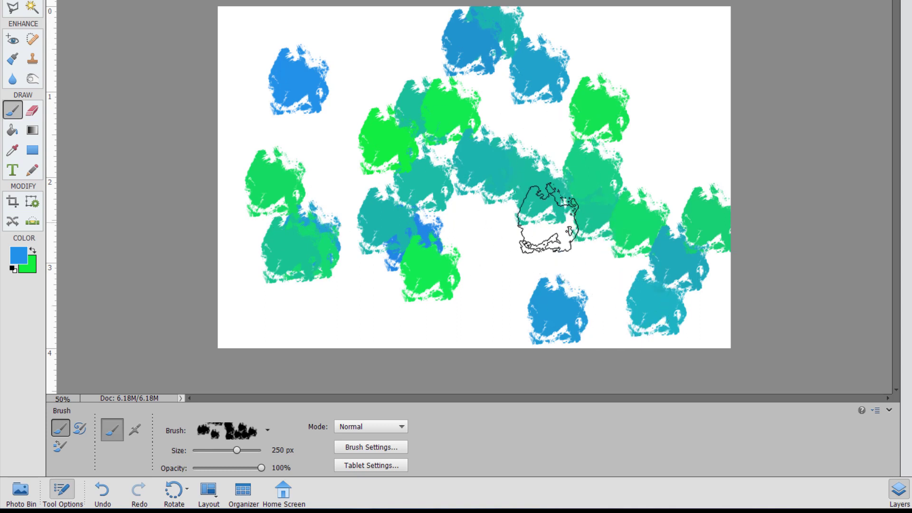
left_click(542, 191)
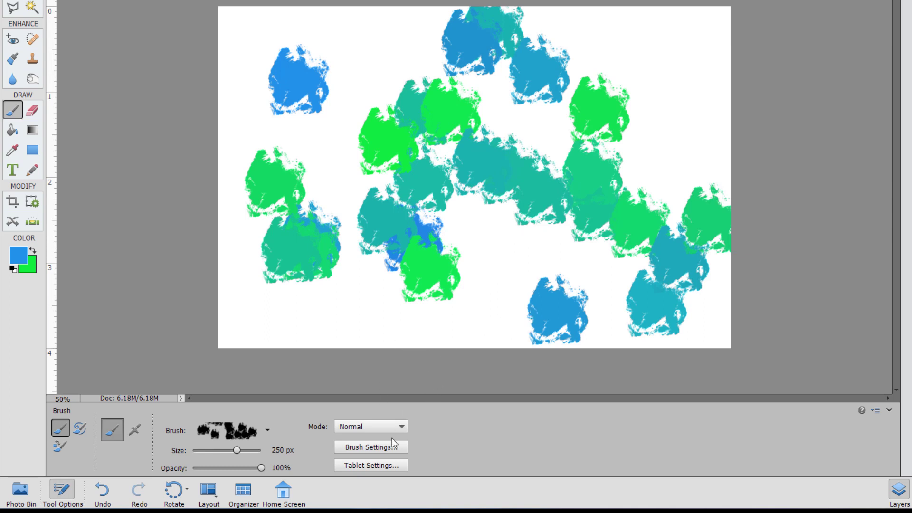
- Set the brush angle to 49° and paint more scattered splatters over the right half of the canvas
left_click(380, 447)
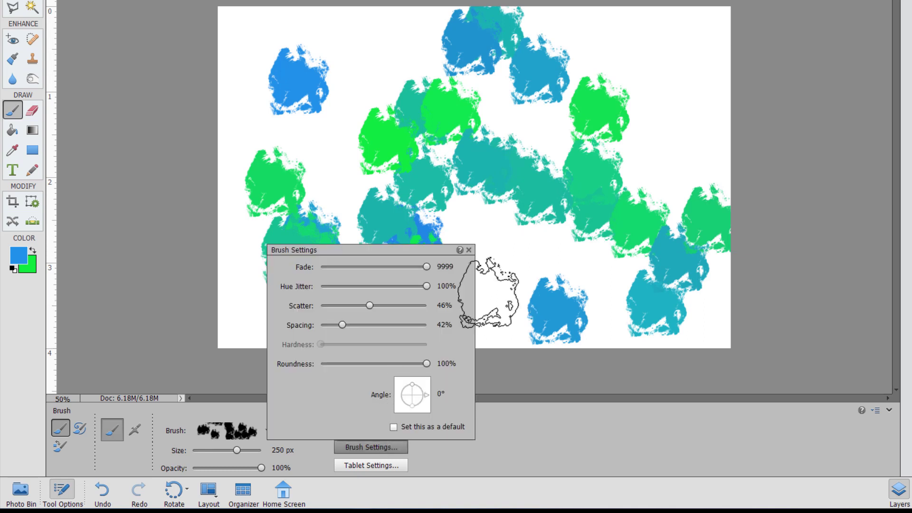
left_click_drag(426, 395, 425, 389)
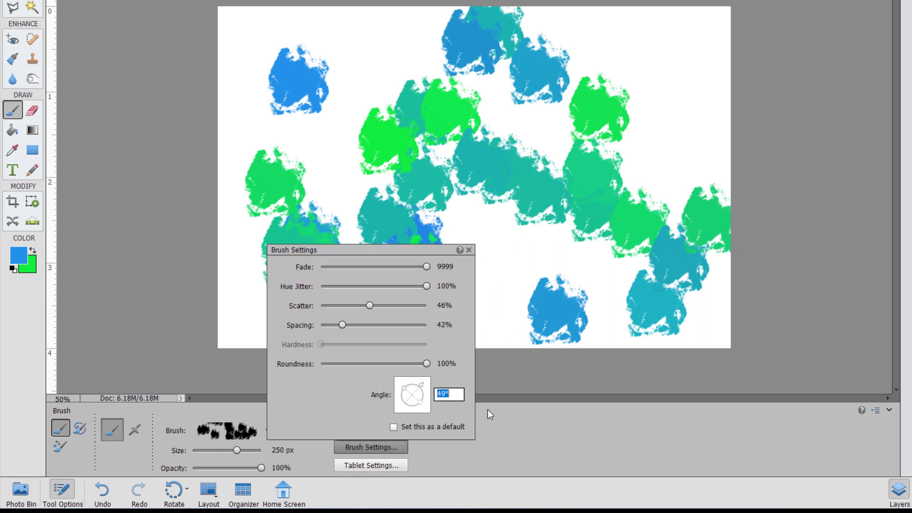
mouse_move(533, 163)
left_mouse_down()
mouse_move(560, 194)
mouse_move(503, 295)
left_mouse_up()
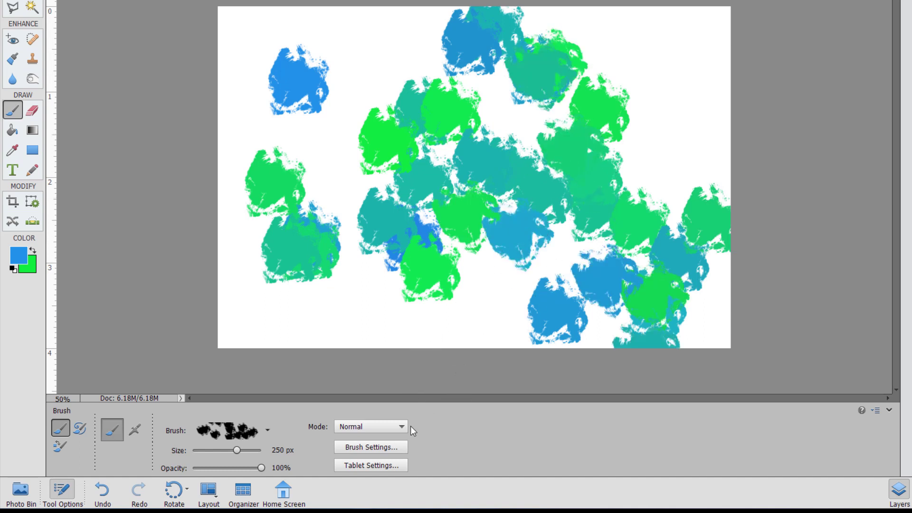
- Change the brush angle again and paint further scattered splatters over the left part of the canvas
left_click(397, 447)
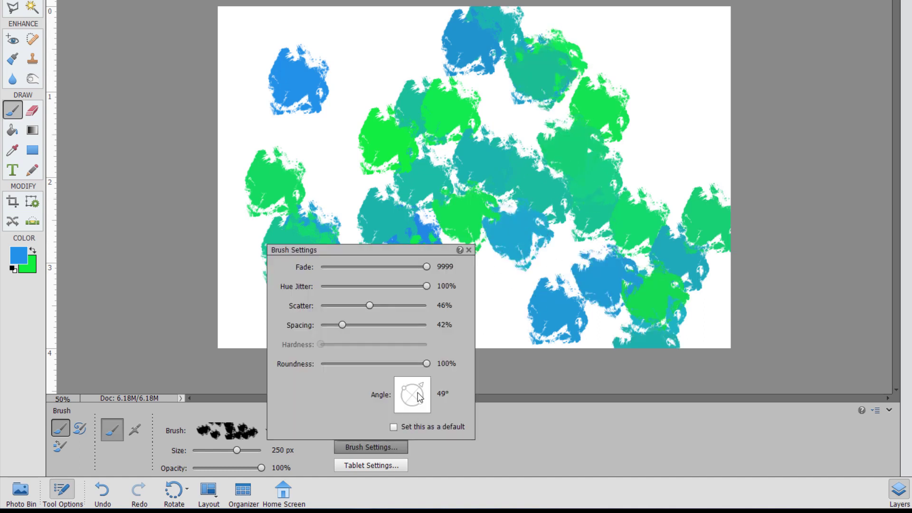
left_click_drag(419, 397, 418, 393)
mouse_move(356, 175)
left_mouse_down()
mouse_move(366, 133)
mouse_move(410, 314)
left_mouse_up()
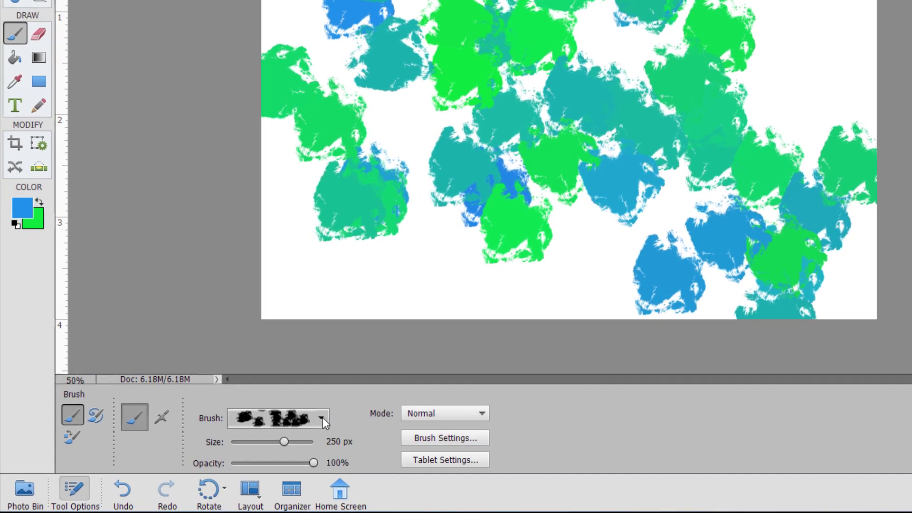
- Examine the list of available brush sets and the brush preset options for resetting, loading and saving brushes
left_click(267, 430)
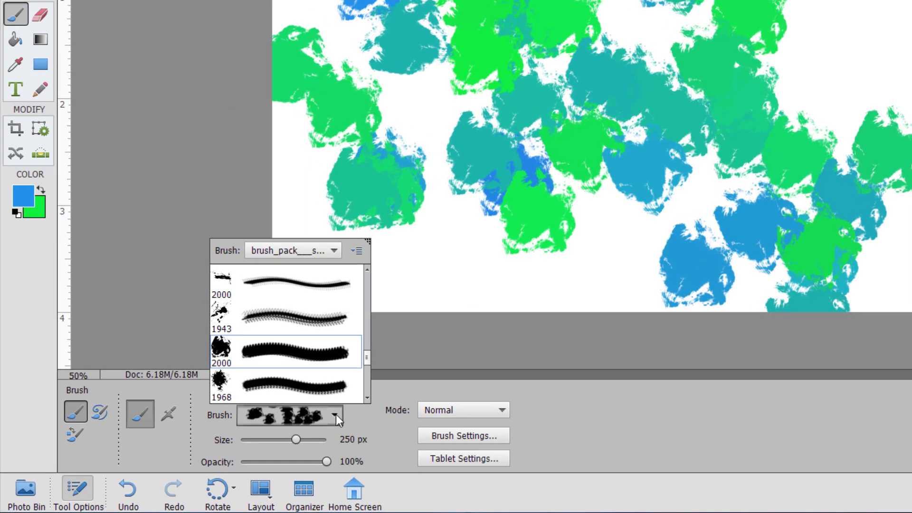
left_click(334, 251)
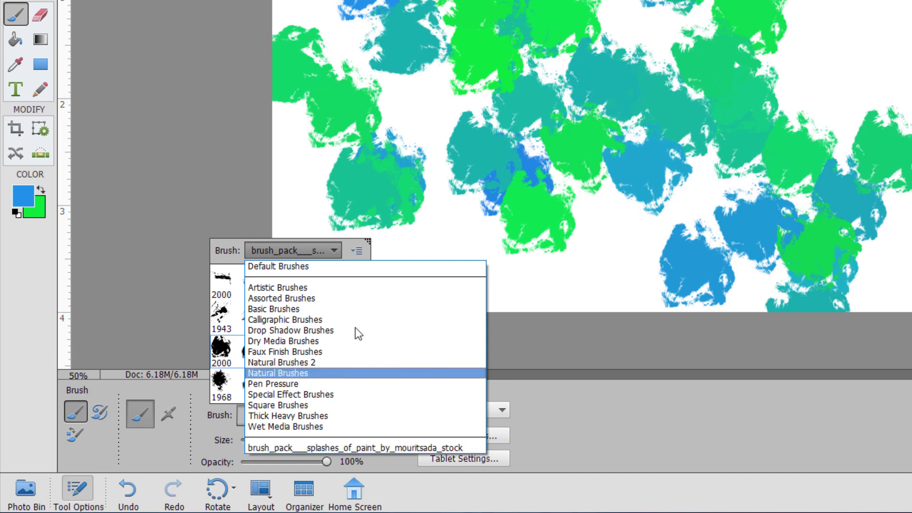
left_click(357, 252)
left_click(358, 252)
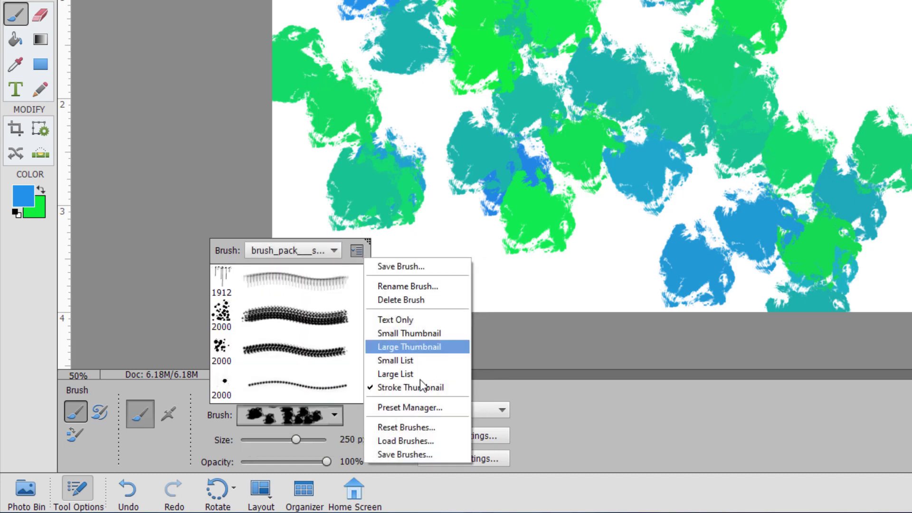
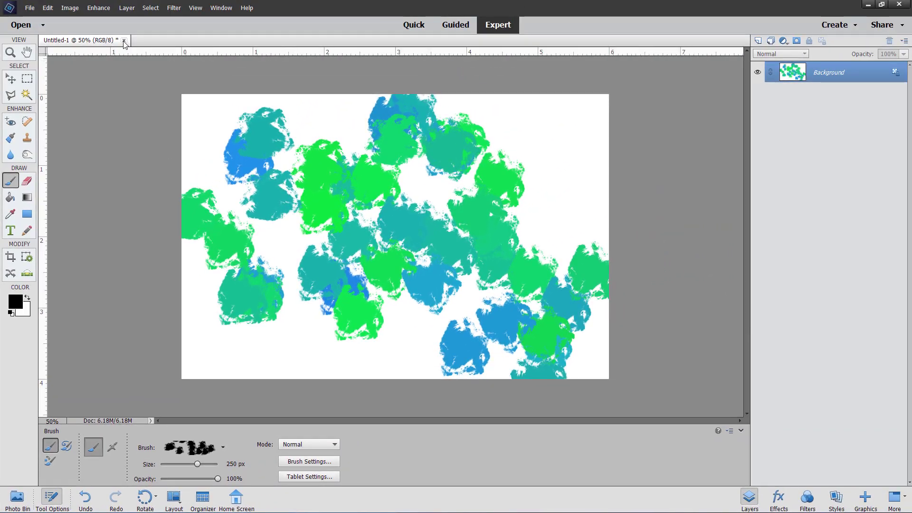
- Close the splatter painting without saving and create a custom 1500 by 1500 pixel document at 300 pixels/inch with a white background
left_click(124, 41)
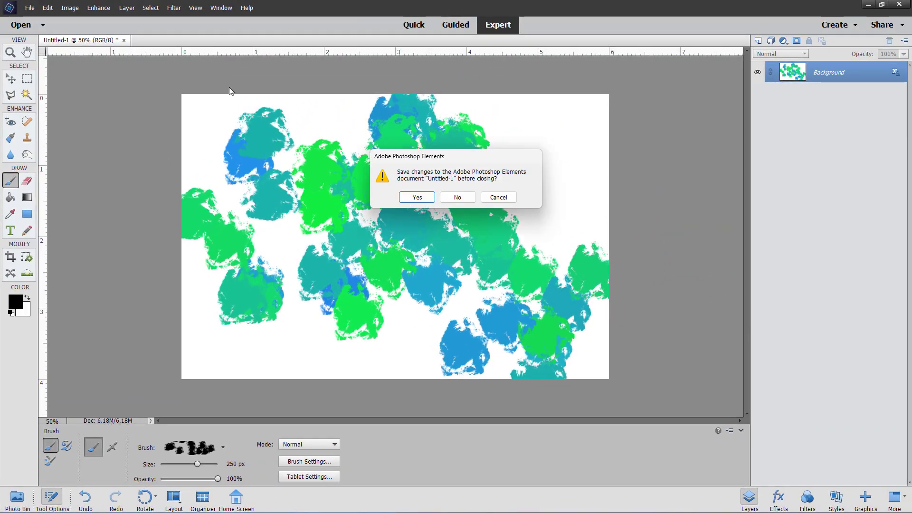
left_click(455, 198)
left_click(30, 8)
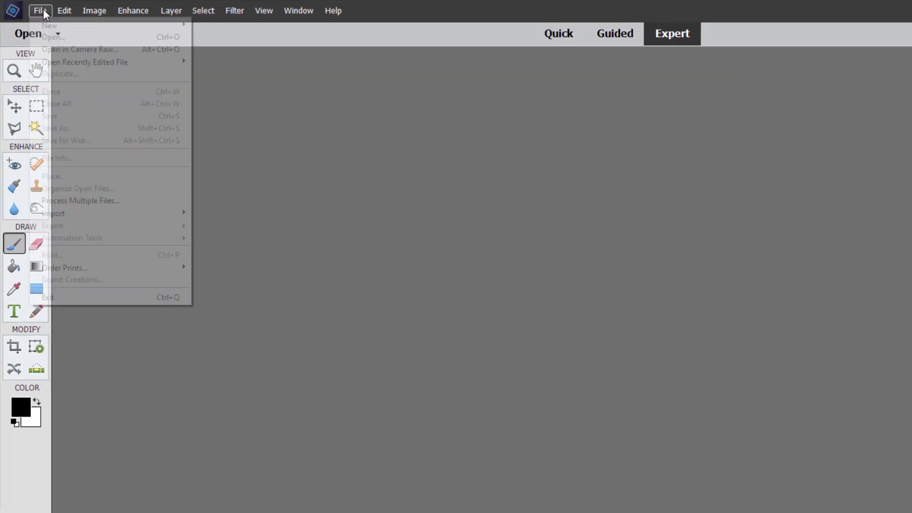
left_click(146, 18)
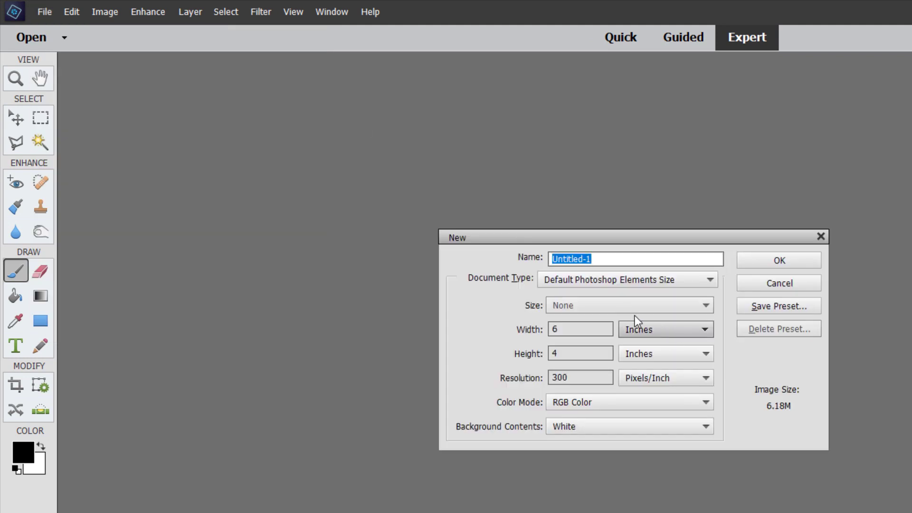
left_click(594, 284)
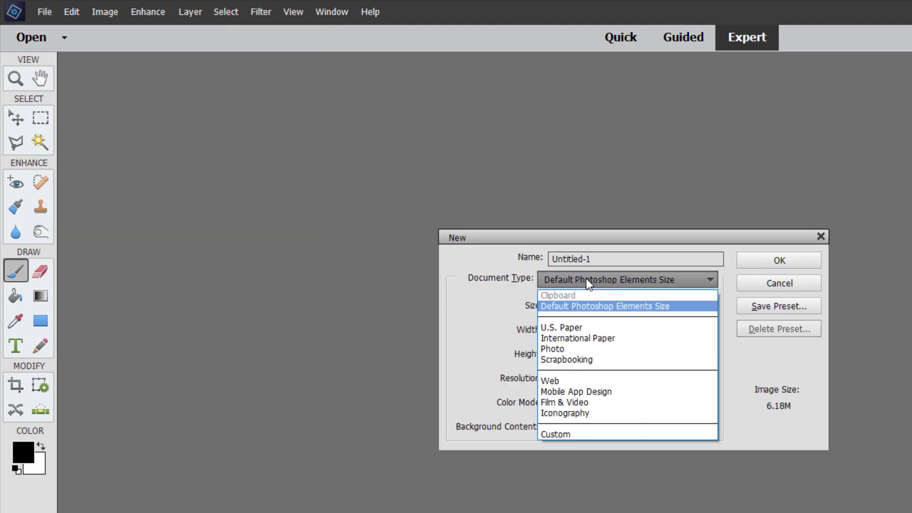
left_click(579, 435)
left_click(674, 329)
left_click(642, 343)
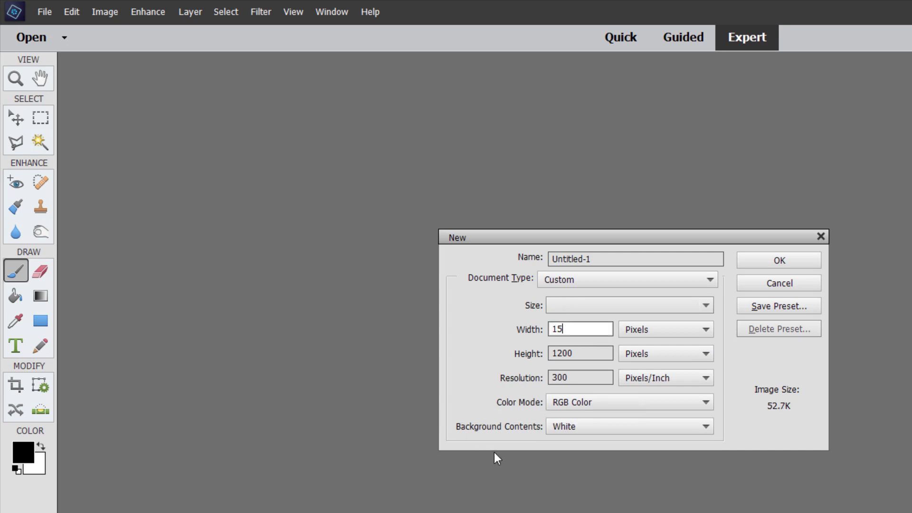
left_click(591, 353)
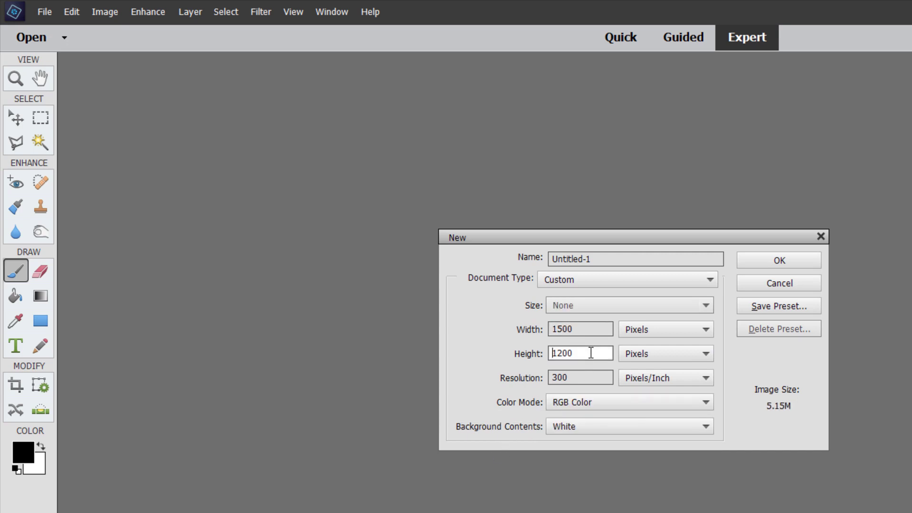
type("1500")
left_click(771, 264)
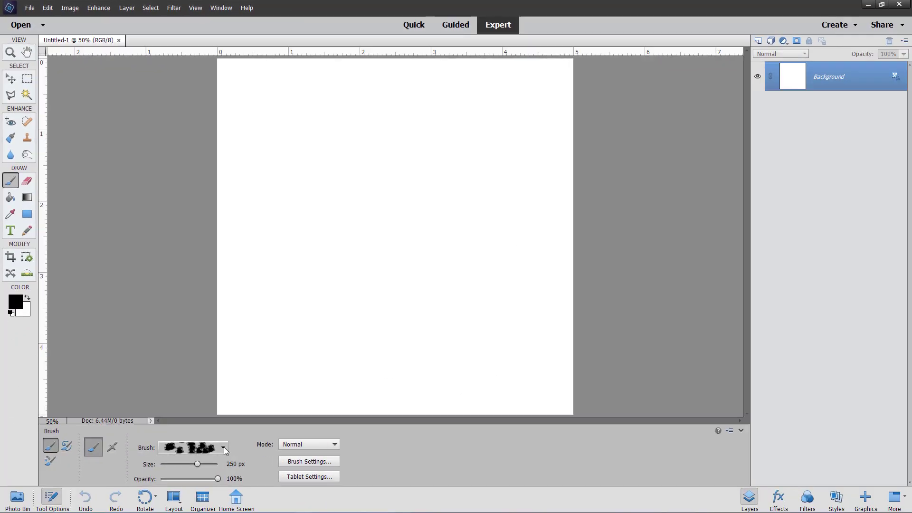
- Choose the 27 px spatter brush from the Default Brushes and enlarge it to 500 px
left_click(223, 448)
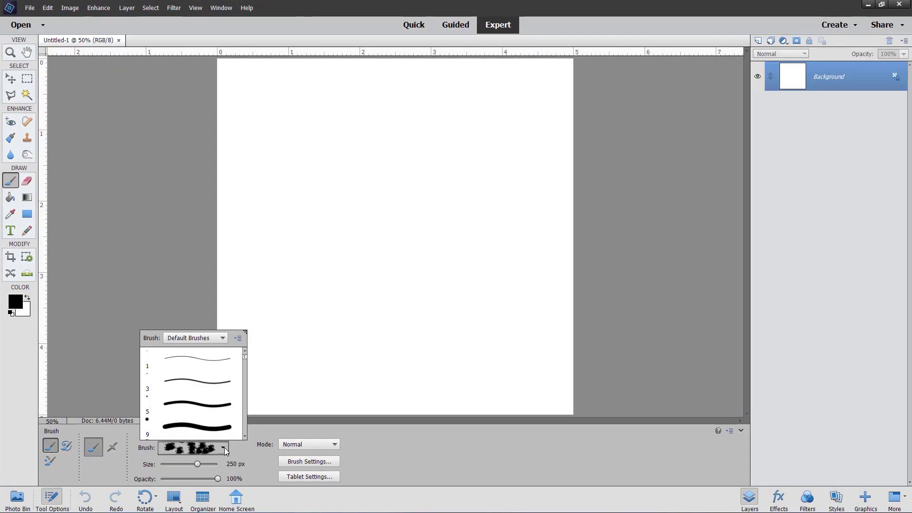
scroll(209, 389, "down", 3)
scroll(209, 389, "down", 2)
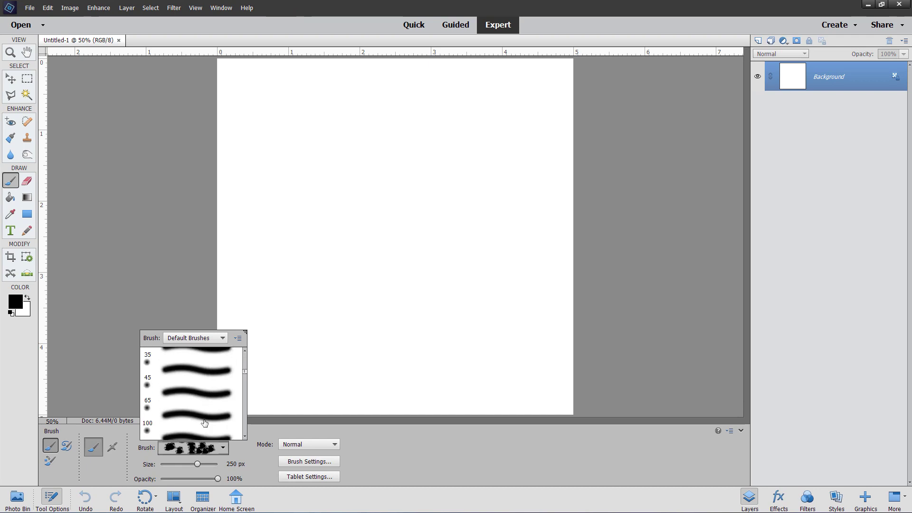
scroll(212, 399, "down", 3)
scroll(212, 398, "down", 5)
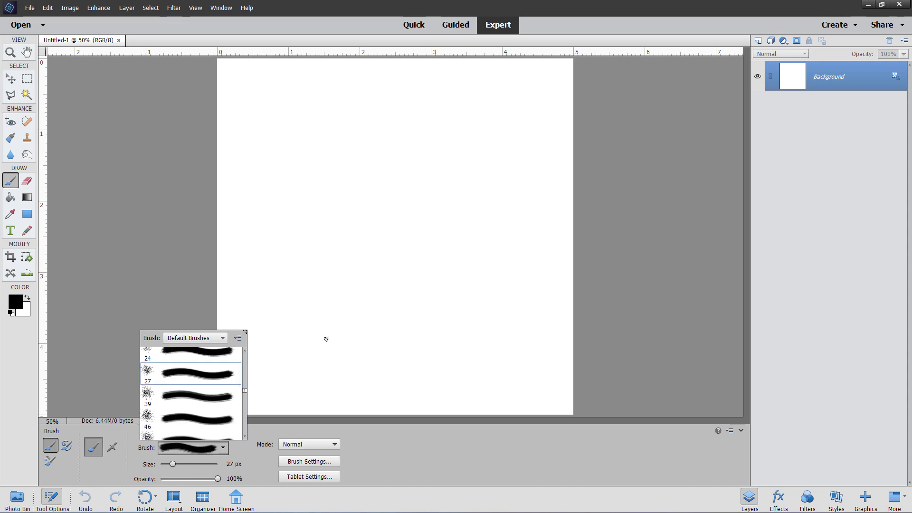
left_click(256, 467)
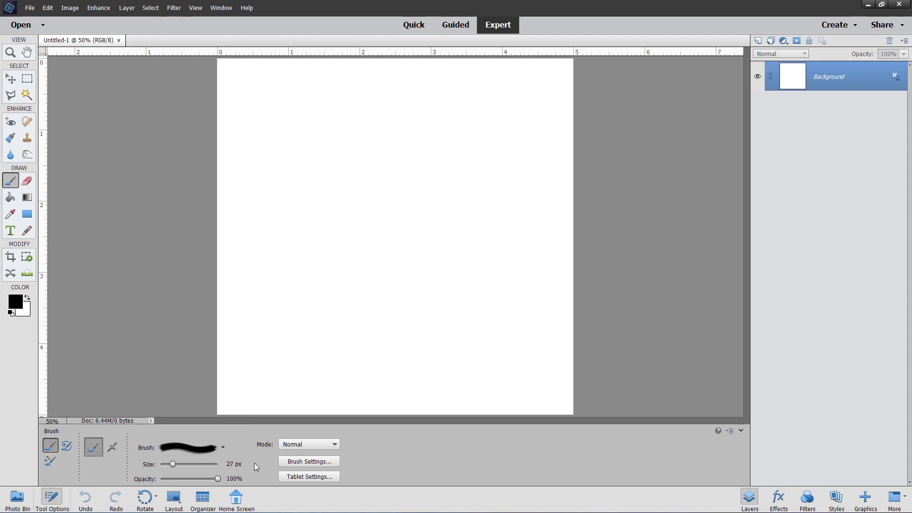
key("bracketright")
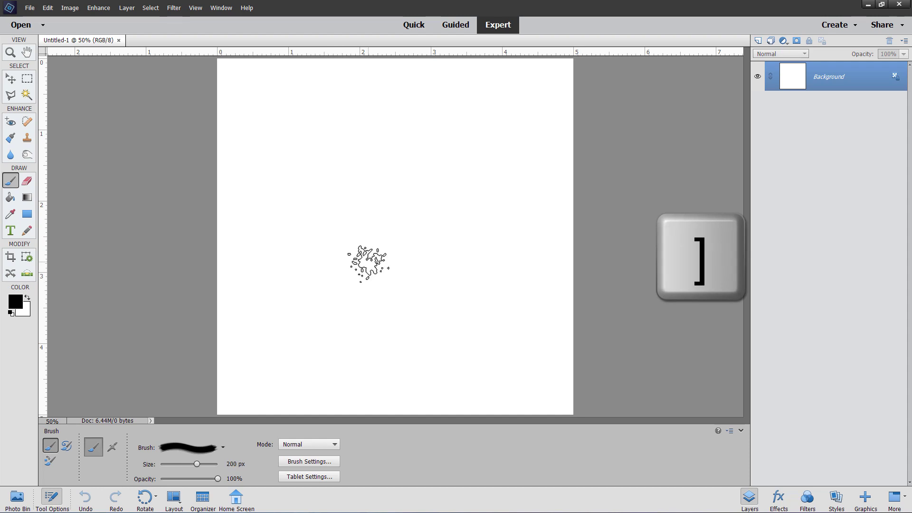
key("bracketright")
key("bracketright")
- Paint black spatters around the canvas centre, changing the brush angle between the strokes
mouse_move(366, 228)
left_mouse_down()
mouse_move(399, 272)
mouse_move(395, 245)
mouse_move(383, 266)
mouse_move(366, 261)
mouse_move(354, 277)
mouse_move(415, 247)
mouse_move(402, 172)
mouse_move(460, 141)
mouse_move(448, 187)
mouse_move(435, 187)
mouse_move(464, 214)
left_mouse_up()
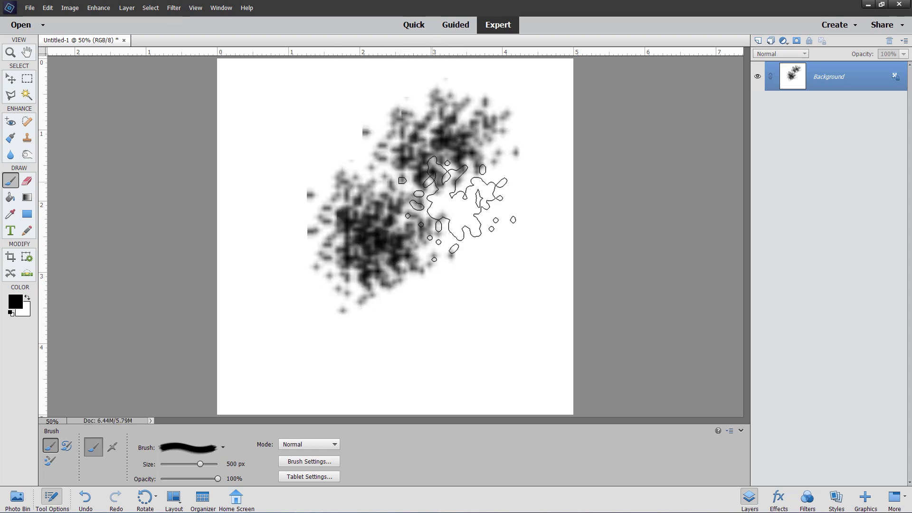
left_click(309, 461)
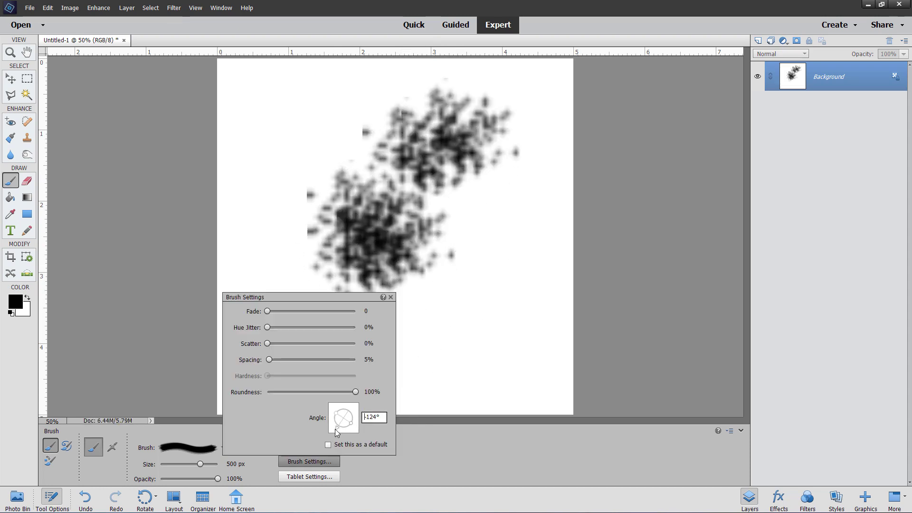
mouse_move(458, 263)
left_mouse_down()
mouse_move(423, 209)
mouse_move(432, 214)
mouse_move(445, 299)
mouse_move(472, 271)
mouse_move(525, 281)
mouse_move(366, 336)
mouse_move(295, 213)
mouse_move(369, 205)
left_mouse_up()
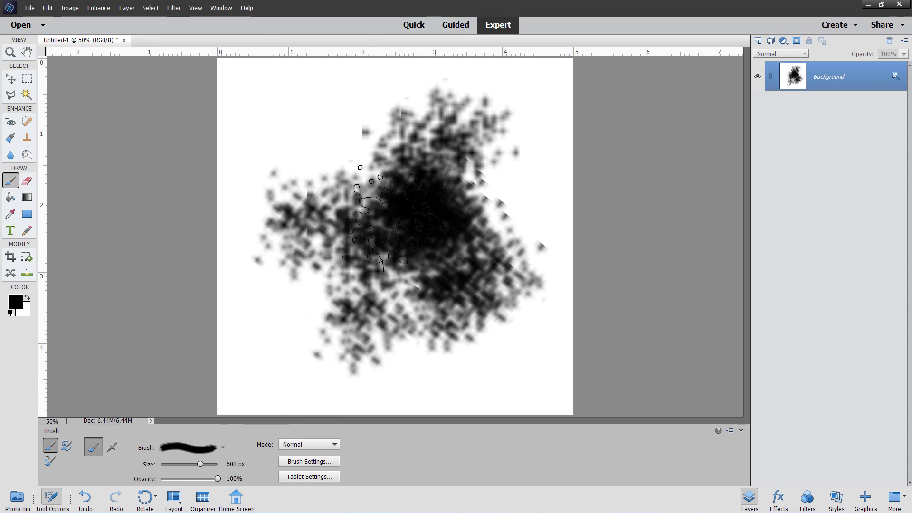
- Change the brush angle again and build the spatter outward toward the canvas's corners, right side and lower area
left_click(331, 464)
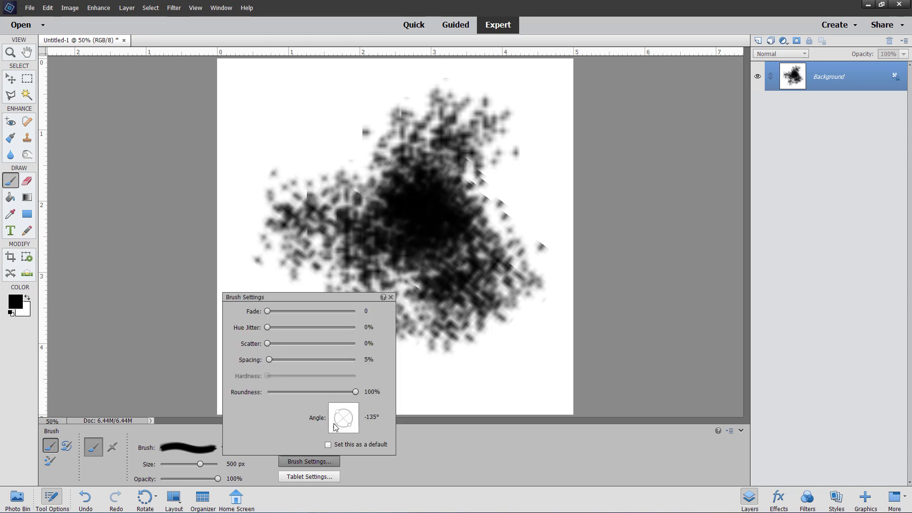
left_click_drag(374, 217, 384, 297)
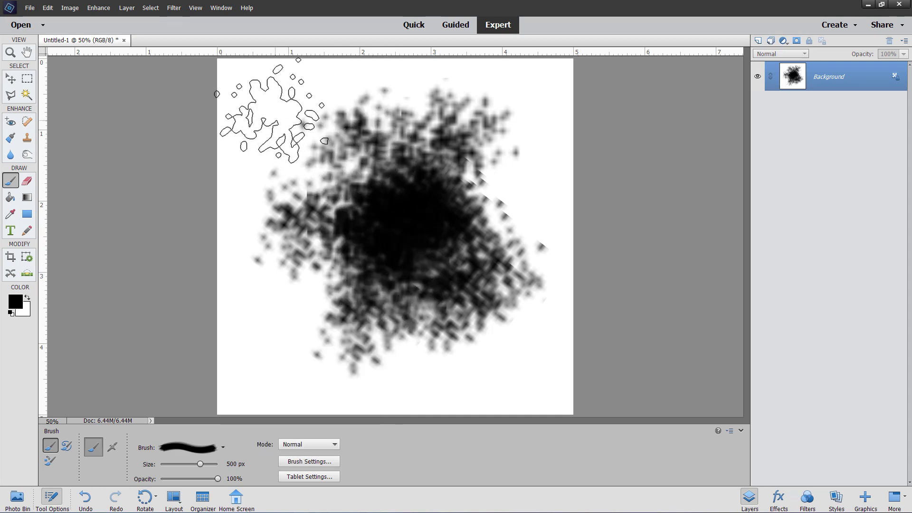
left_click_drag(265, 122, 275, 124)
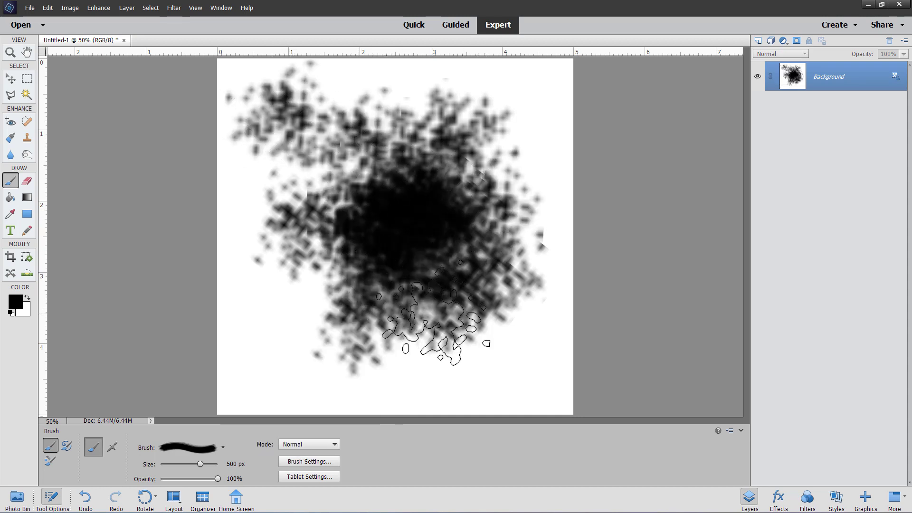
left_click(441, 360)
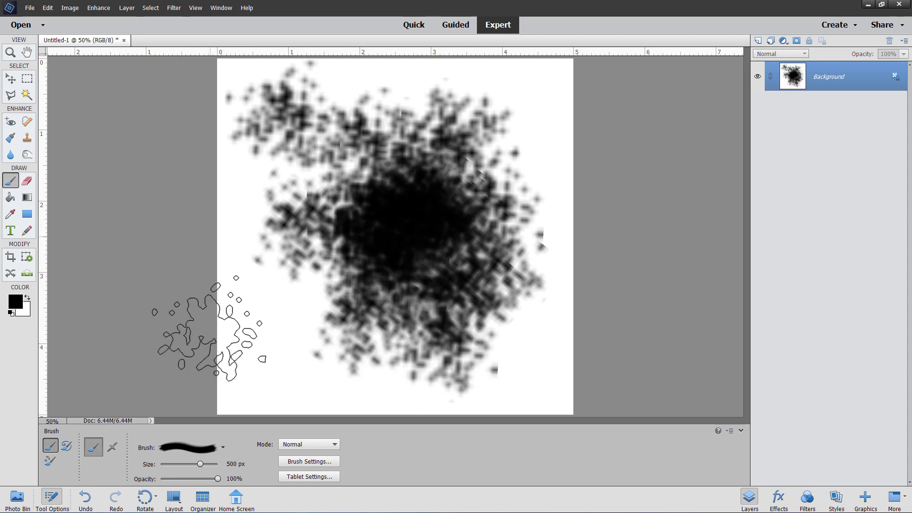
left_click(206, 245)
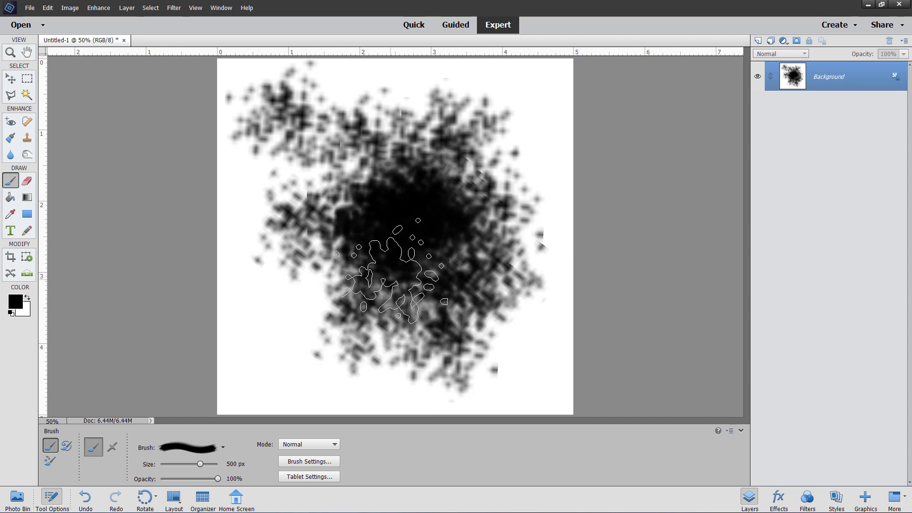
left_click(308, 342)
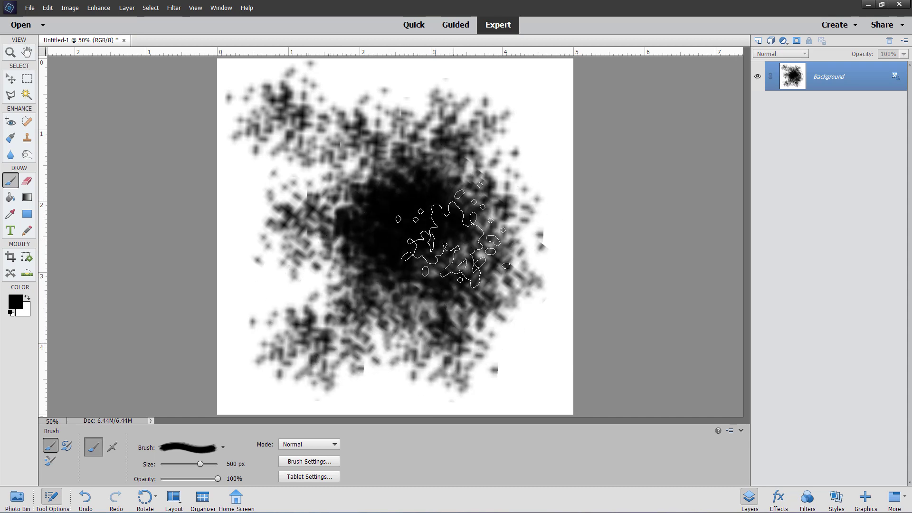
left_click(488, 122)
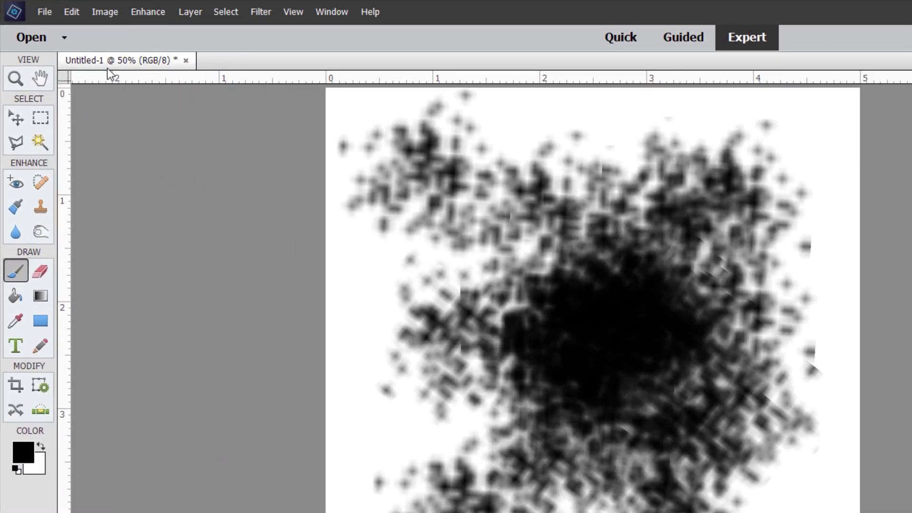
- Define the painted spatter as a new brush named Grunge 1
left_click(71, 12)
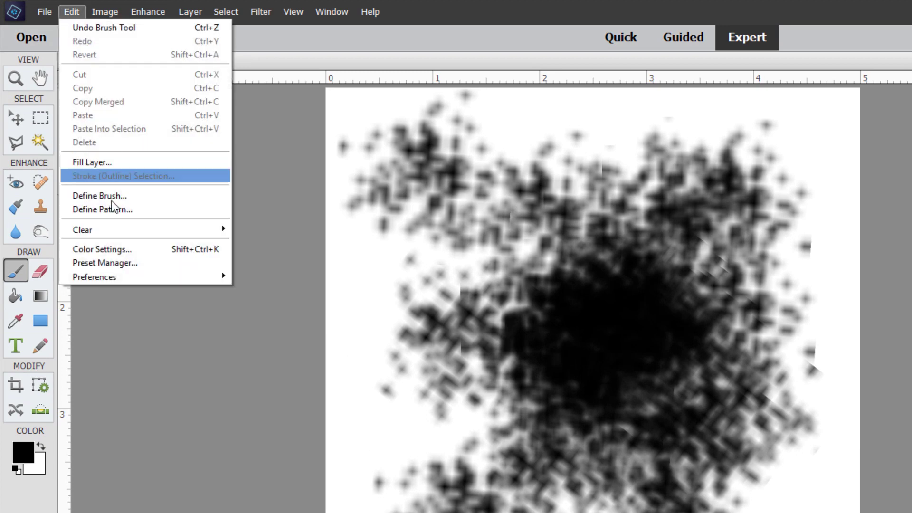
left_click(86, 199)
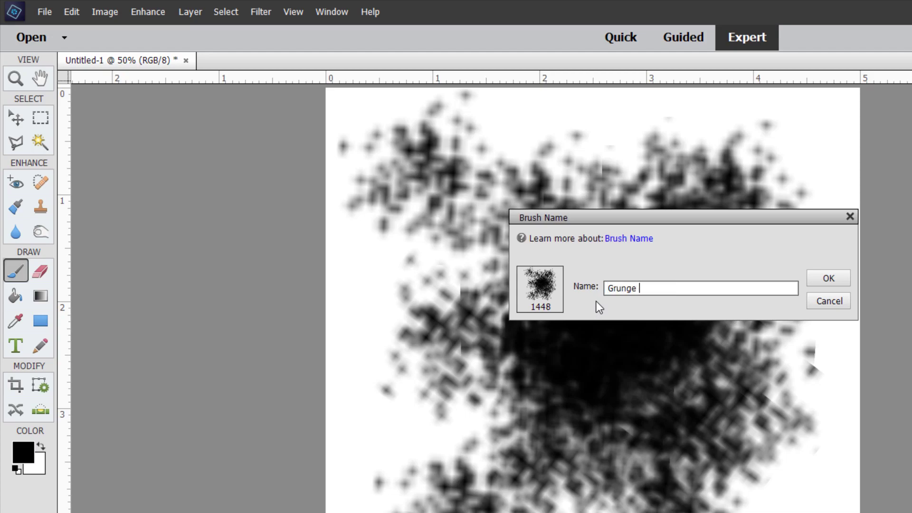
type("Grunge 1")
key("Return")
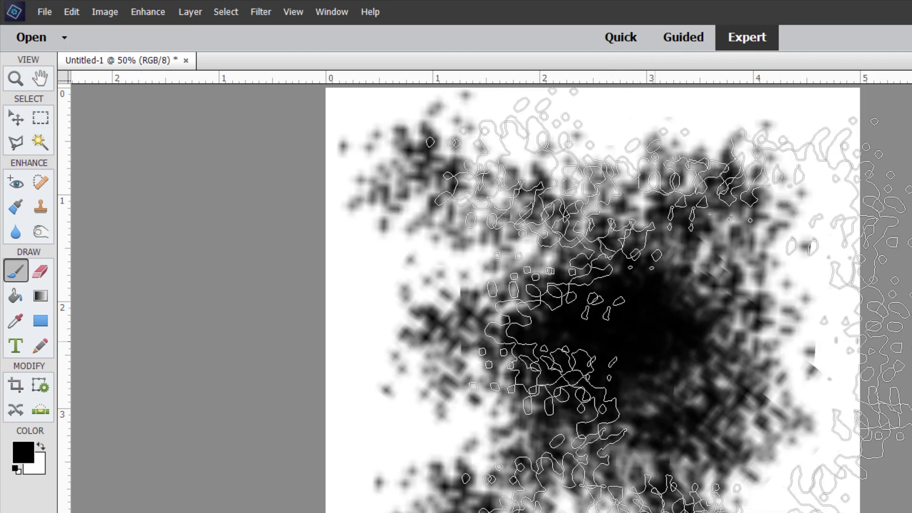
left_click(584, 295)
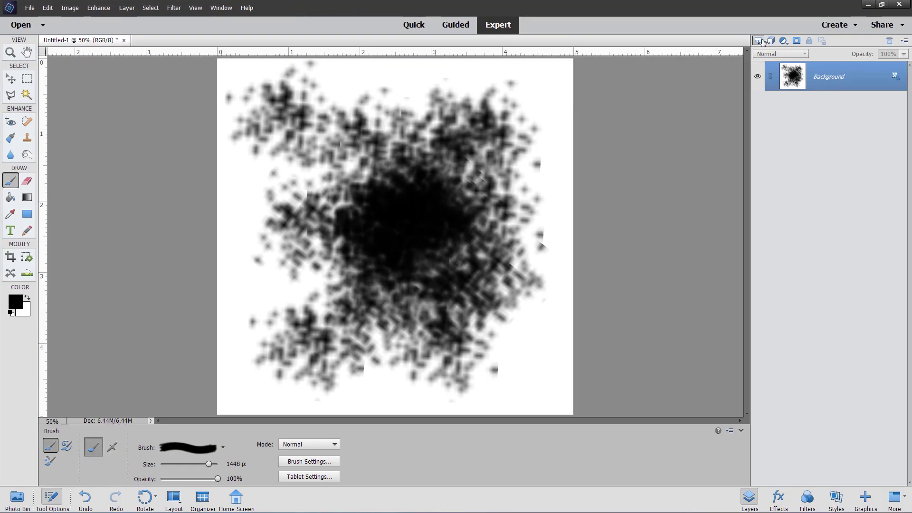
- Add a new layer above the background and fill it with white using the Paint Bucket
left_click(759, 41)
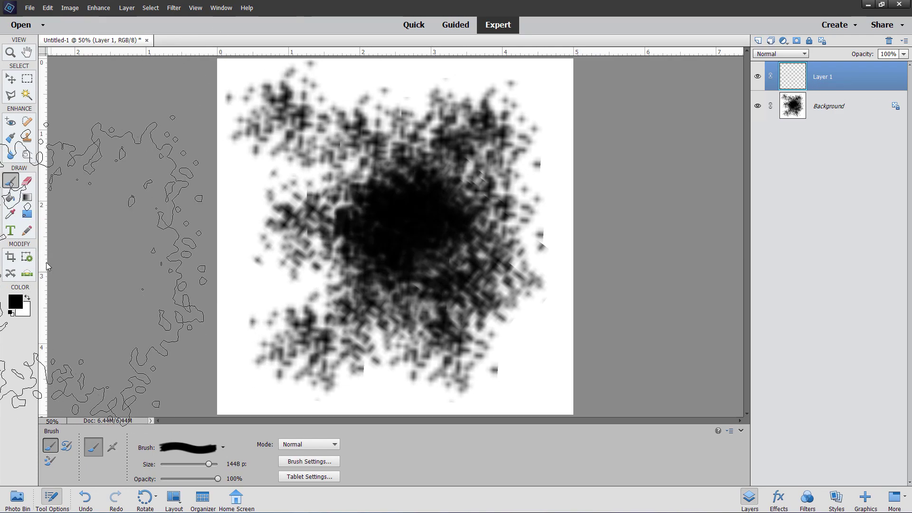
left_click(10, 198)
left_click(263, 231)
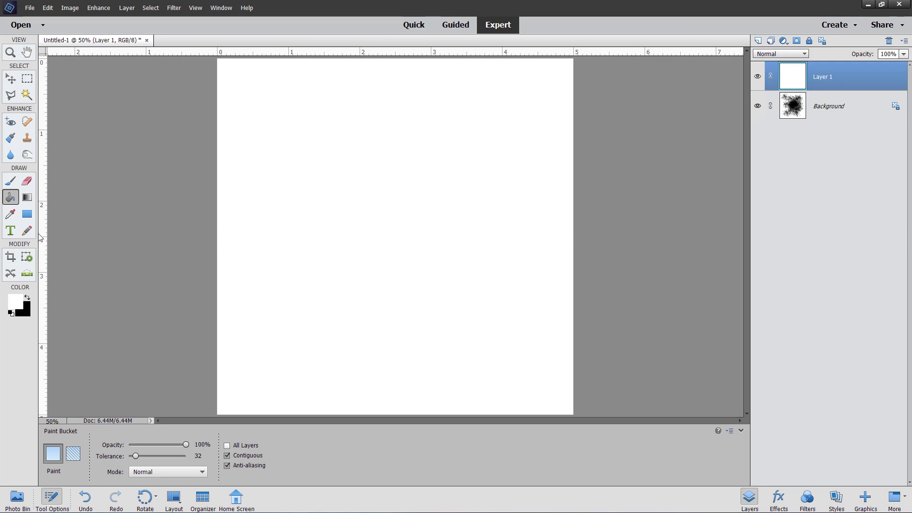
- Return to the Brush tool and reduce the new grunge brush's size to 600 px
left_click(12, 182)
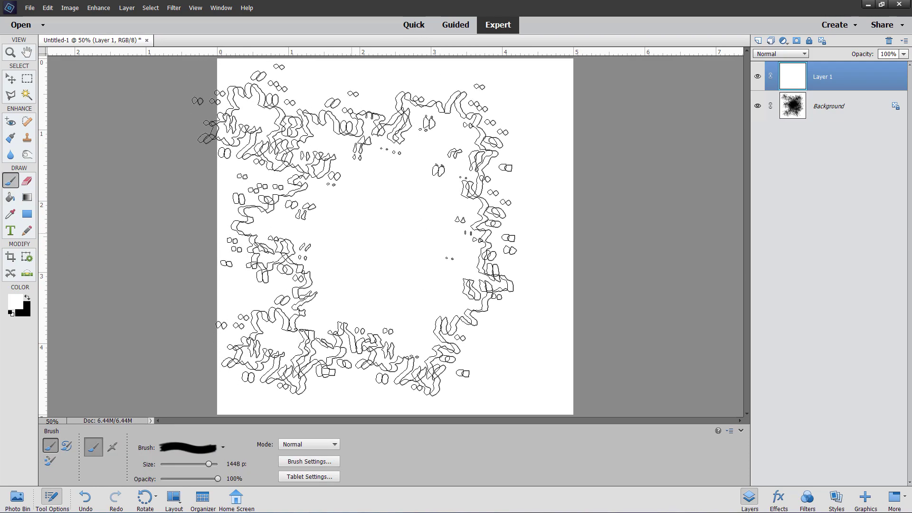
key("bracketleft")
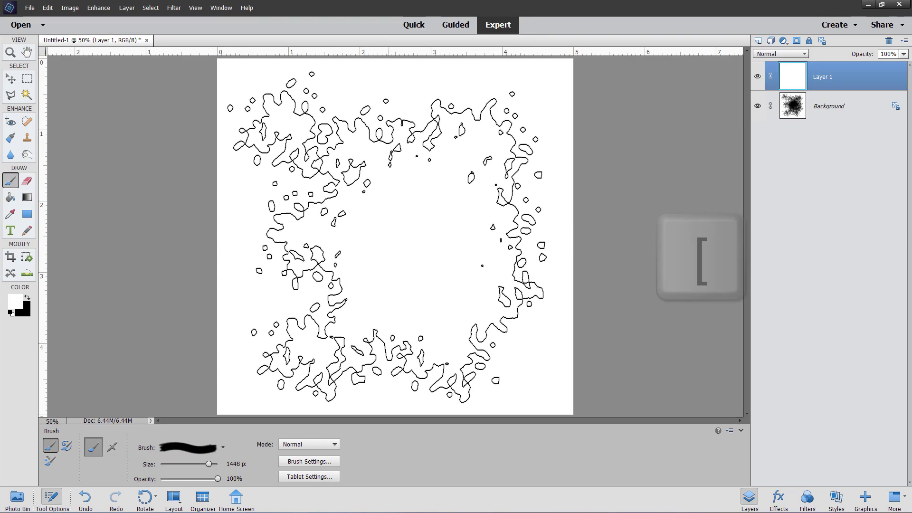
key("bracketleft")
key("bracketleft")
key("bracketleft")
key("bracketleft")
key("bracketleft")
key("bracketleft")
key("bracketleft")
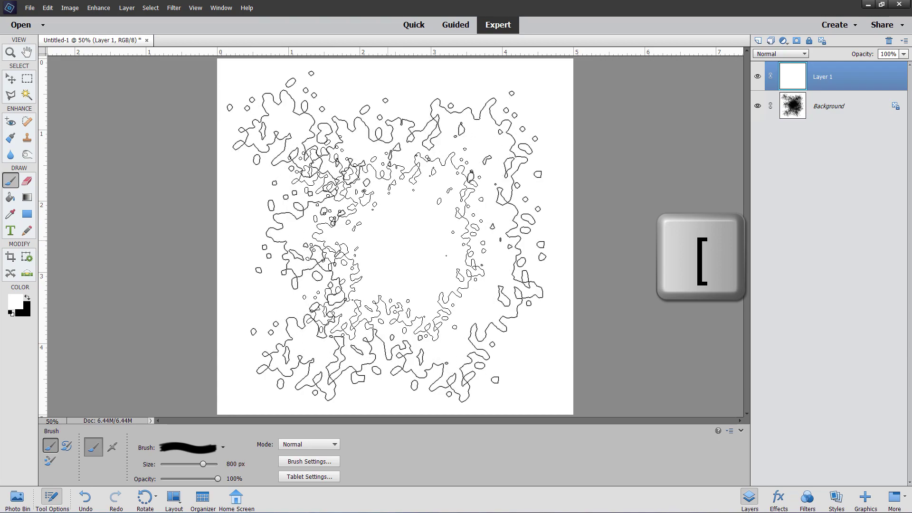
key("bracketleft")
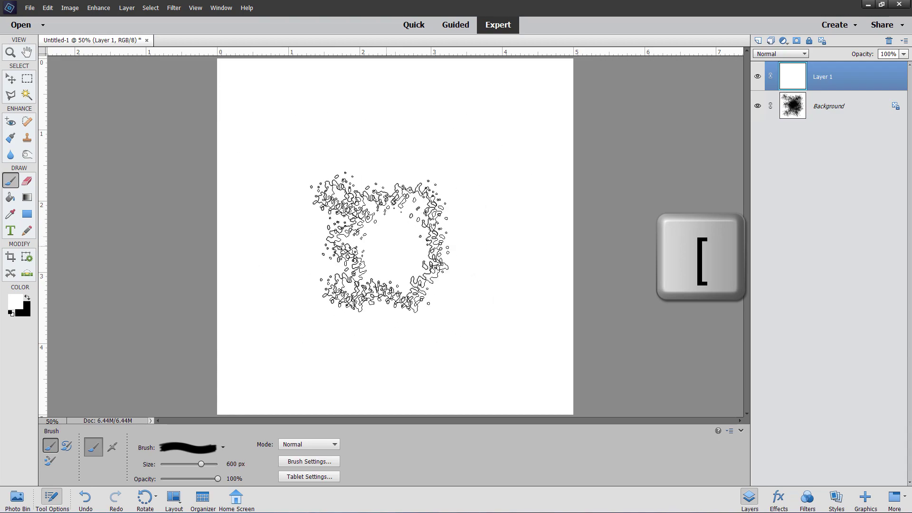
- Stamp one black splatter in the canvas's upper-left area, paint a curved stroke across its lower right, and view the brush settings
left_click(31, 296)
left_click(300, 161)
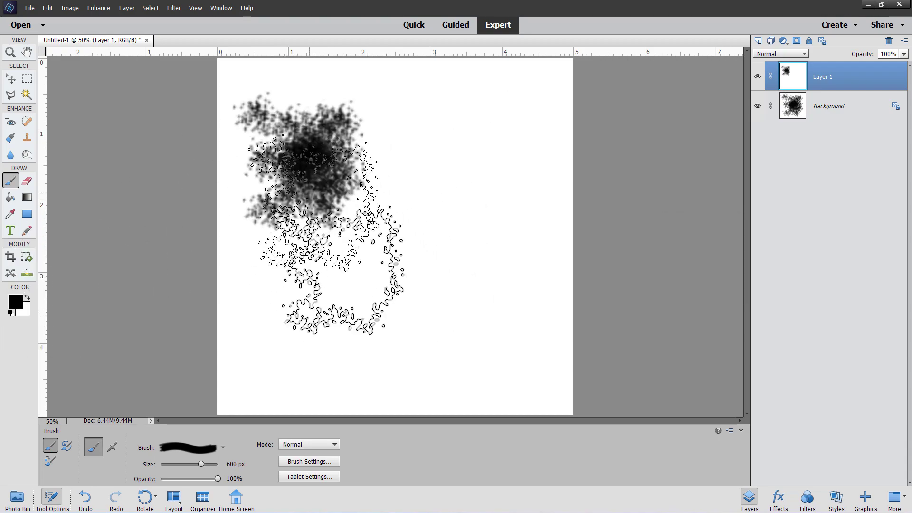
mouse_move(328, 326)
left_mouse_down()
mouse_move(418, 336)
mouse_move(478, 214)
mouse_move(452, 276)
left_mouse_up()
left_click(325, 463)
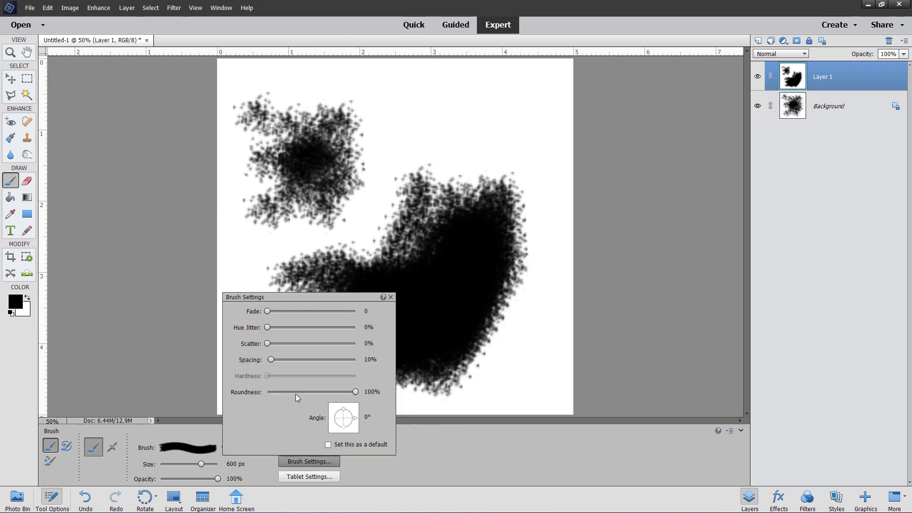
left_click(425, 453)
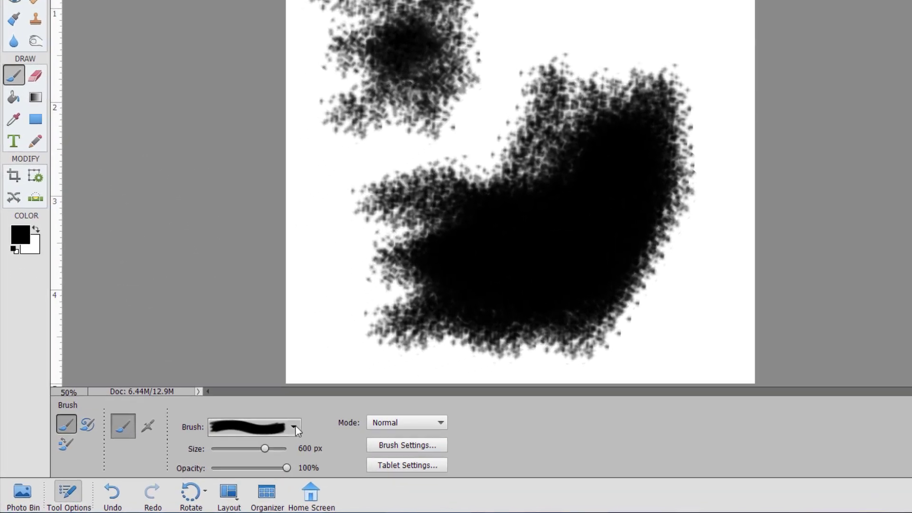
- Save the current brush set, including the new grunge brush, as "with grunge Brushes.abr" in the Photoshop Brushes folder
left_click(223, 447)
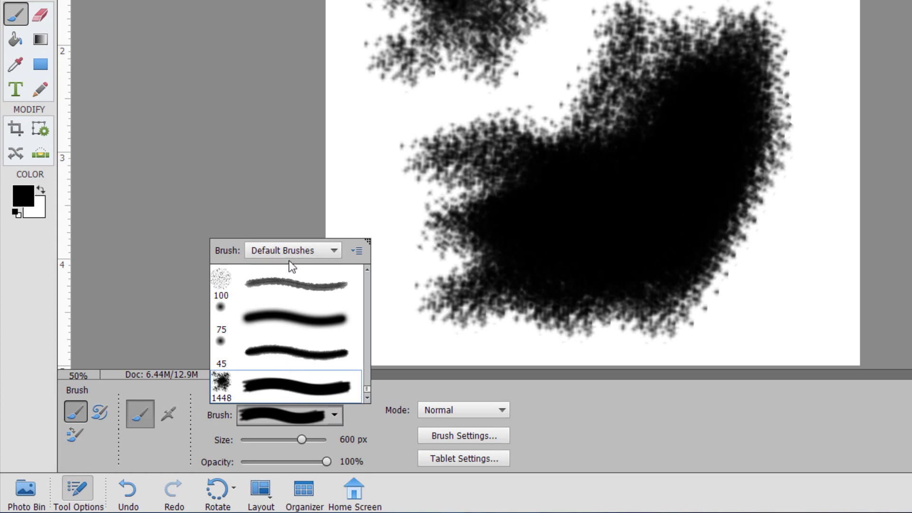
left_click(358, 252)
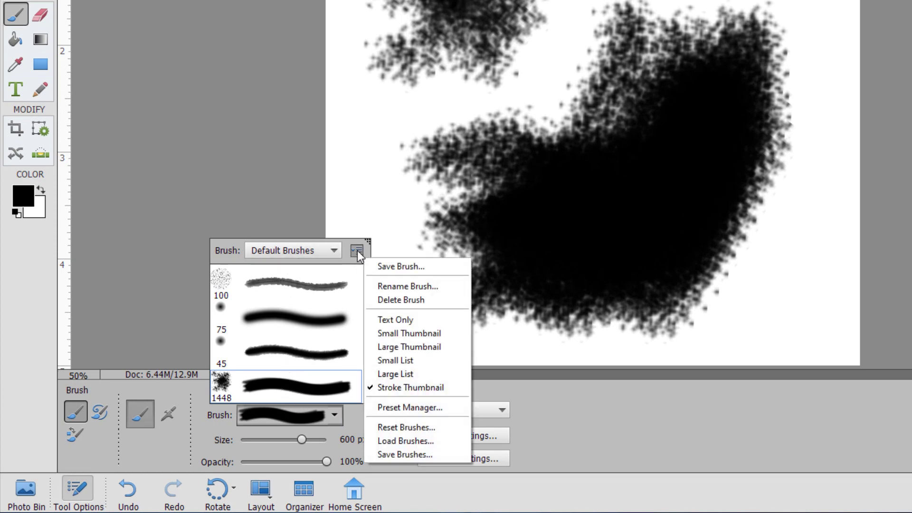
left_click(415, 454)
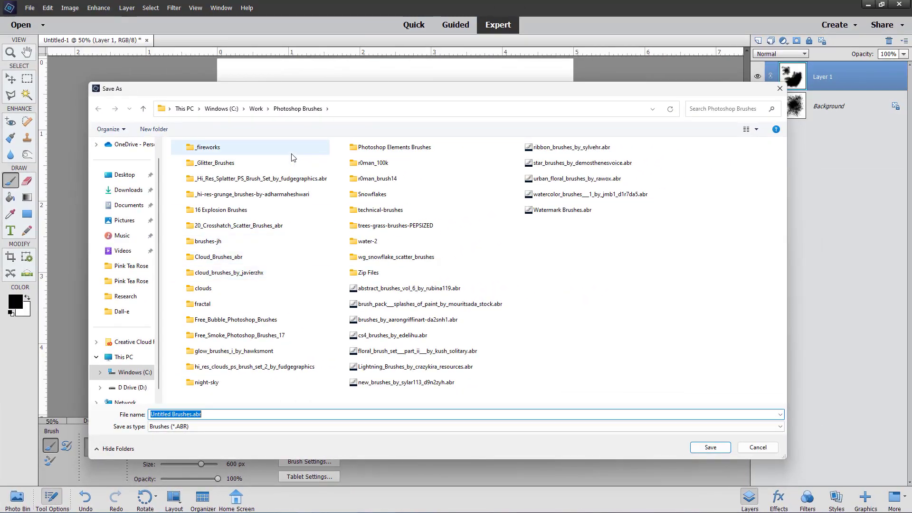
left_click(171, 414)
double_click(171, 414)
type("with grung")
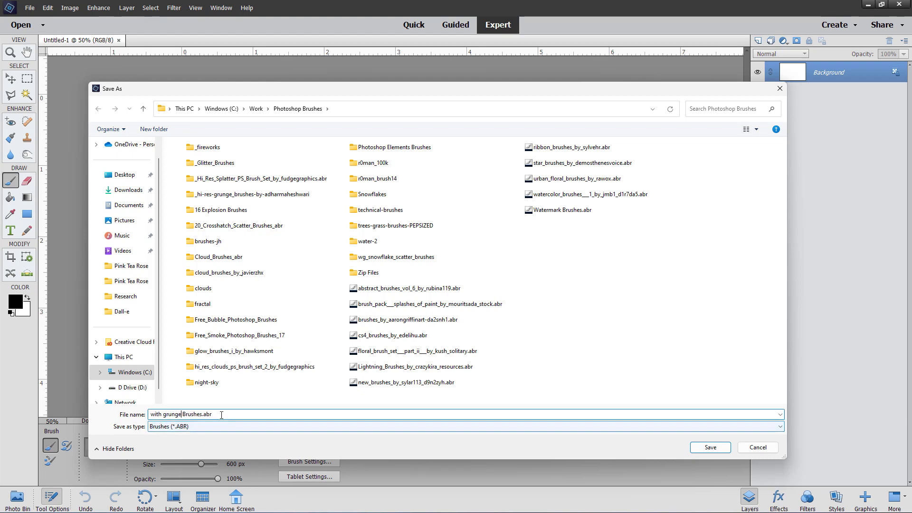
type("e")
left_click(711, 447)
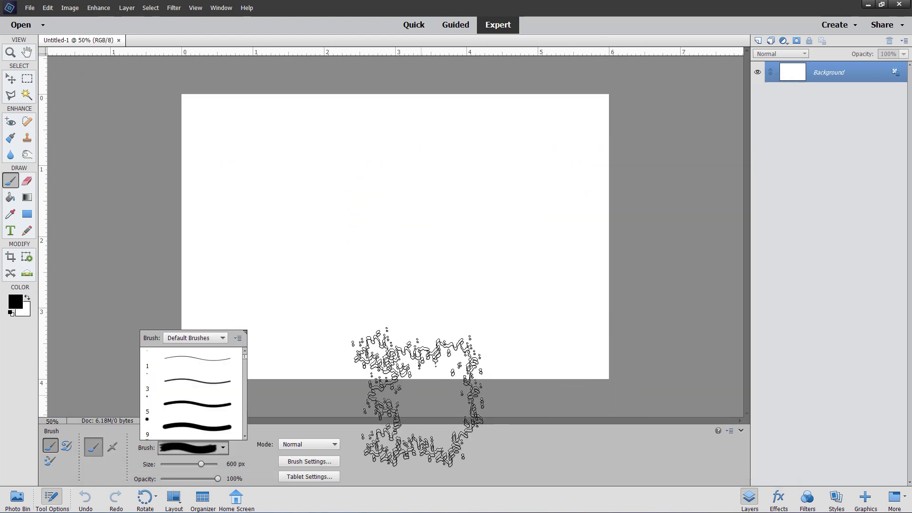
- Examine the brush picker's options for loading a saved brush set
left_click(264, 461)
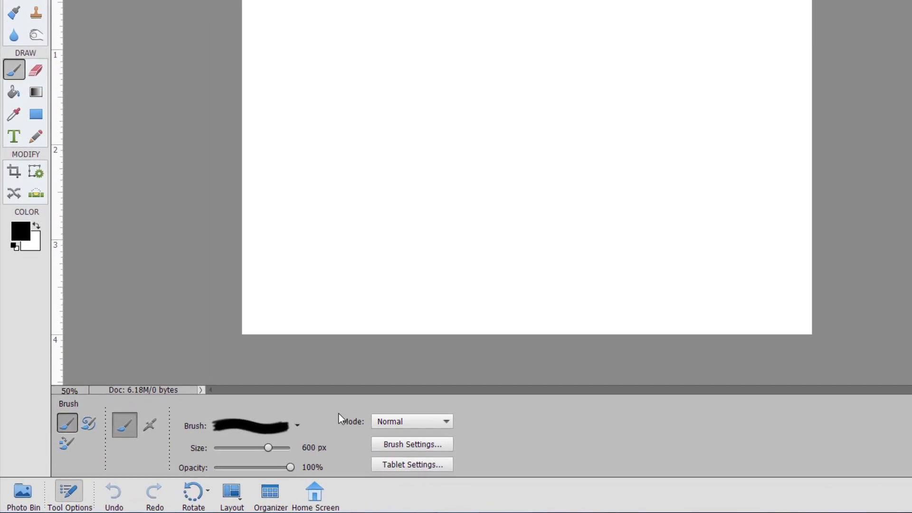
left_click(221, 449)
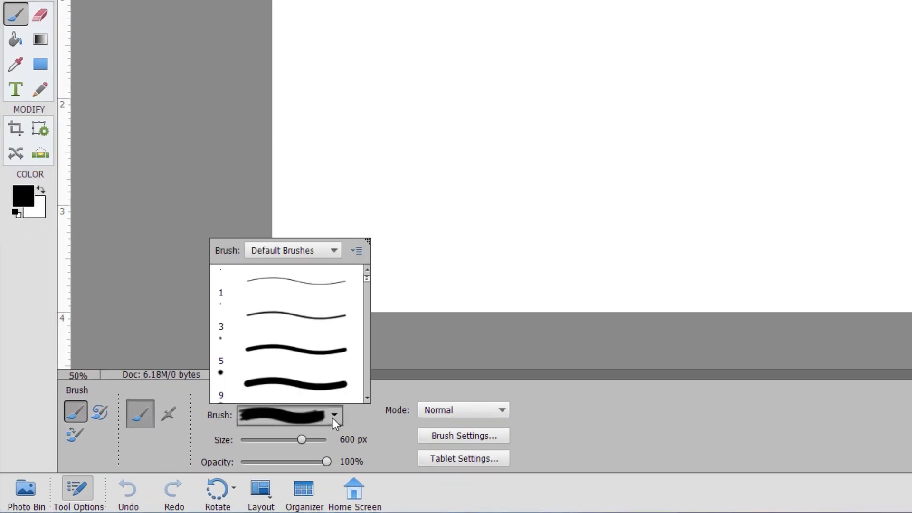
left_click(357, 251)
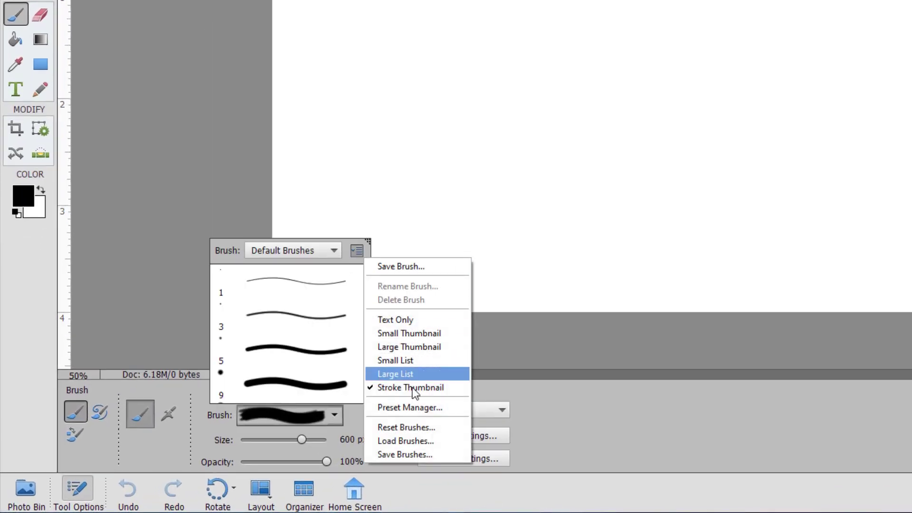
left_click(418, 441)
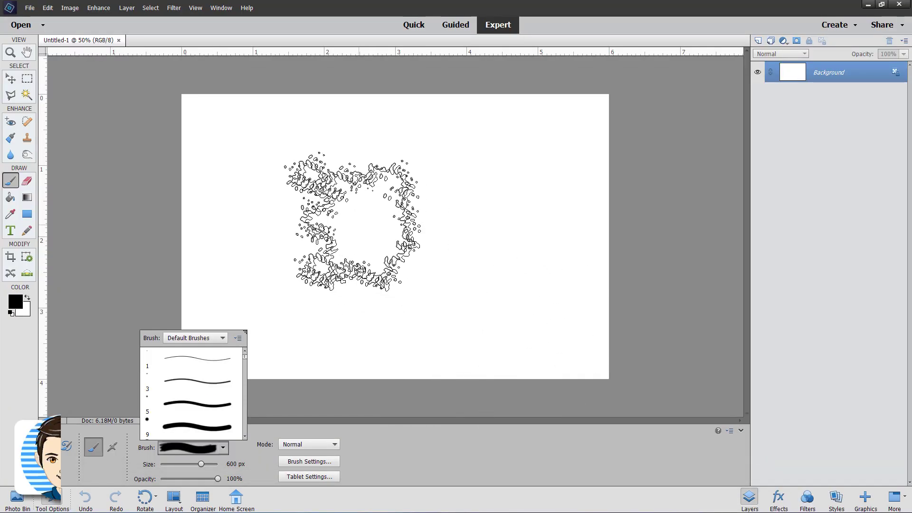
- Paint overlapping black grunge splatters across most of the white canvas at 600 px
left_click(349, 216)
mouse_move(395, 230)
left_mouse_down()
mouse_move(449, 262)
mouse_move(448, 273)
mouse_move(386, 293)
mouse_move(393, 251)
mouse_move(437, 207)
mouse_move(530, 176)
mouse_move(527, 289)
left_mouse_up()
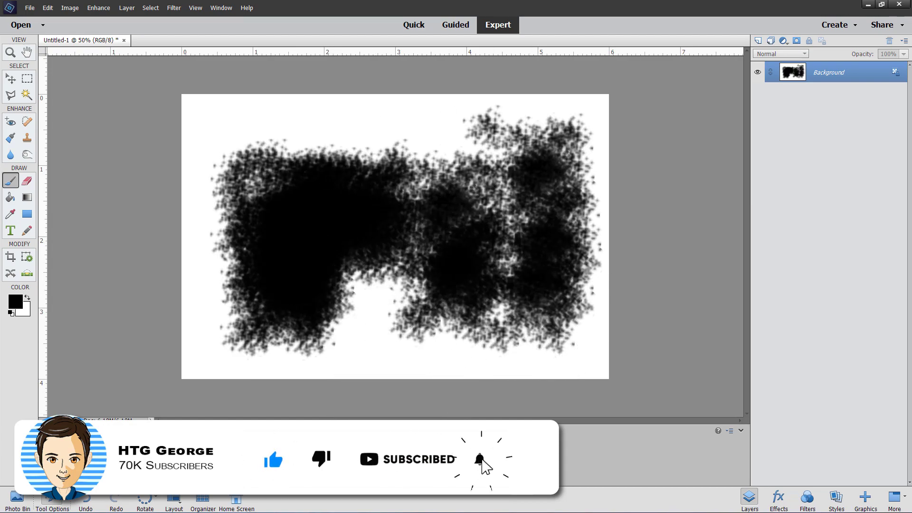
left_click(222, 448)
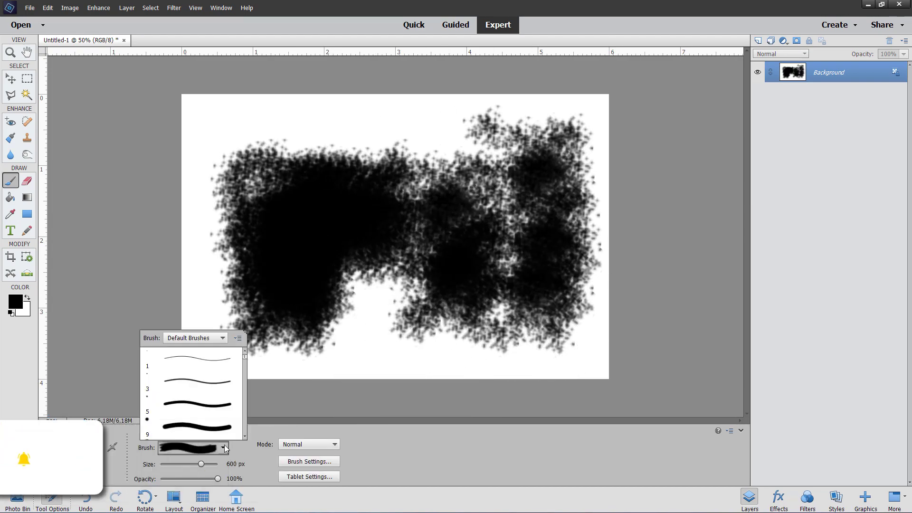
left_click(238, 337)
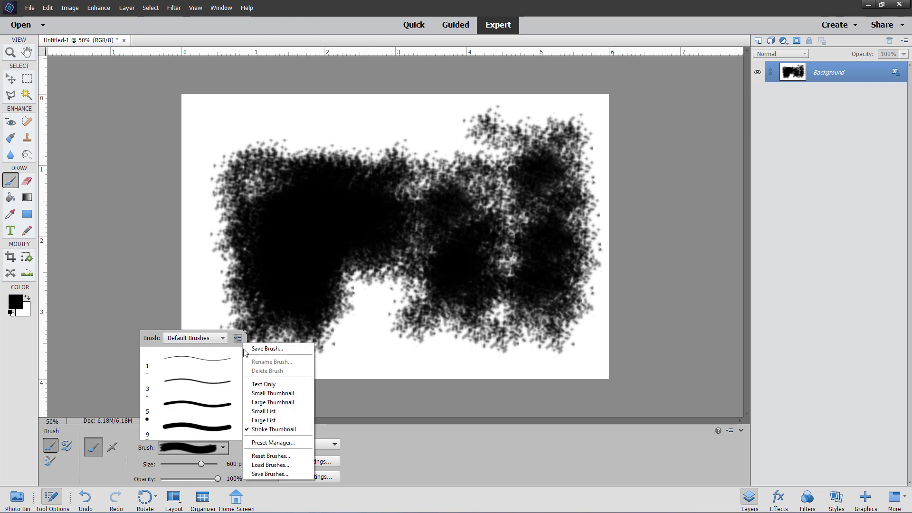
left_click(388, 464)
left_click(389, 463)
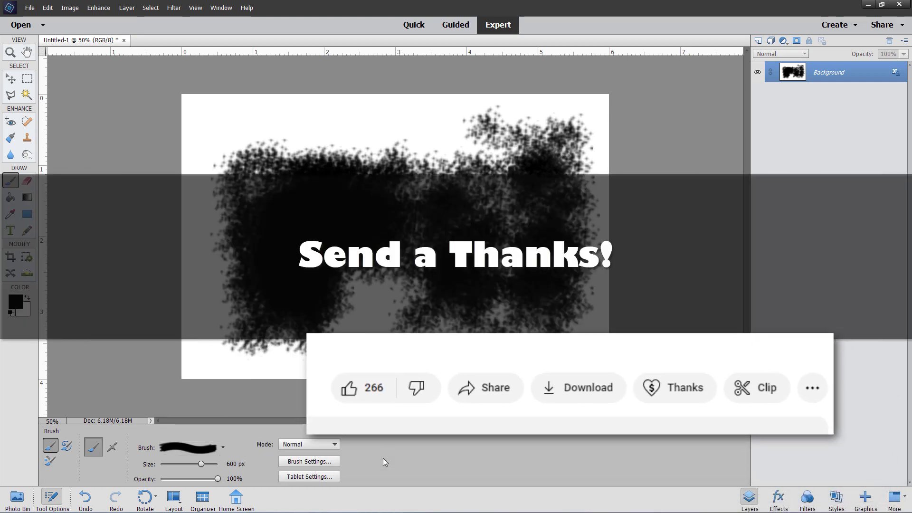